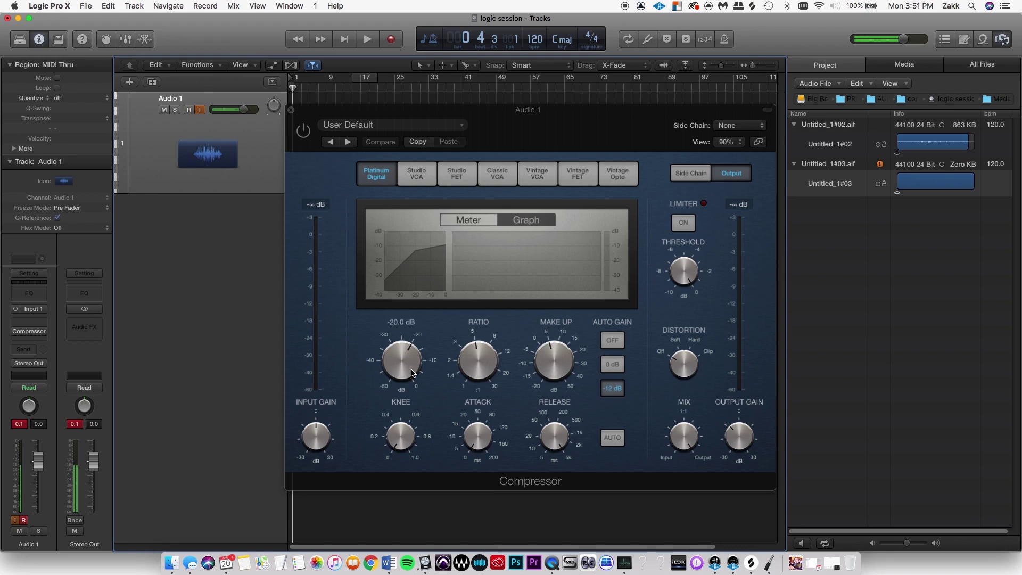
Step: Lower the compressor's ratio, and sweep its threshold down and back up to -19.5 dB
{"action": "mouse_move", "coordinate": [425, 360]}
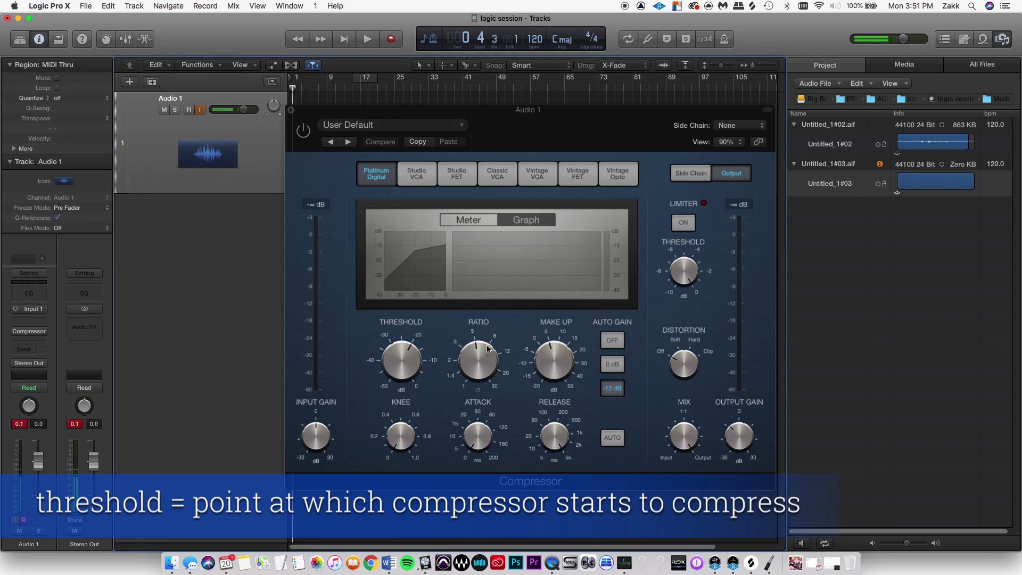
{"action": "left_click_drag", "start_coordinate": [489, 349], "coordinate": [456, 394]}
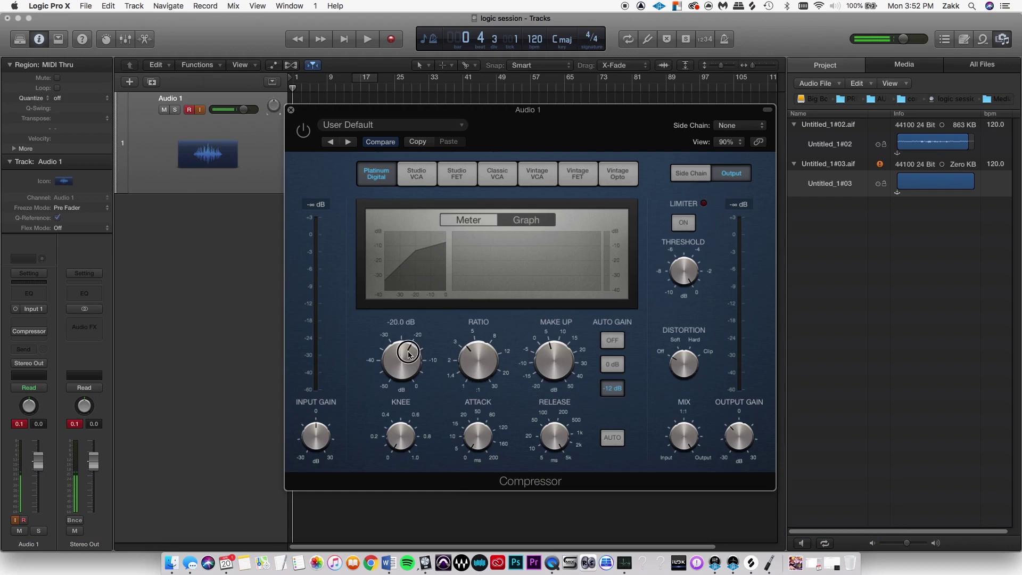
{"action": "left_click_drag", "start_coordinate": [408, 353], "coordinate": [408, 415]}
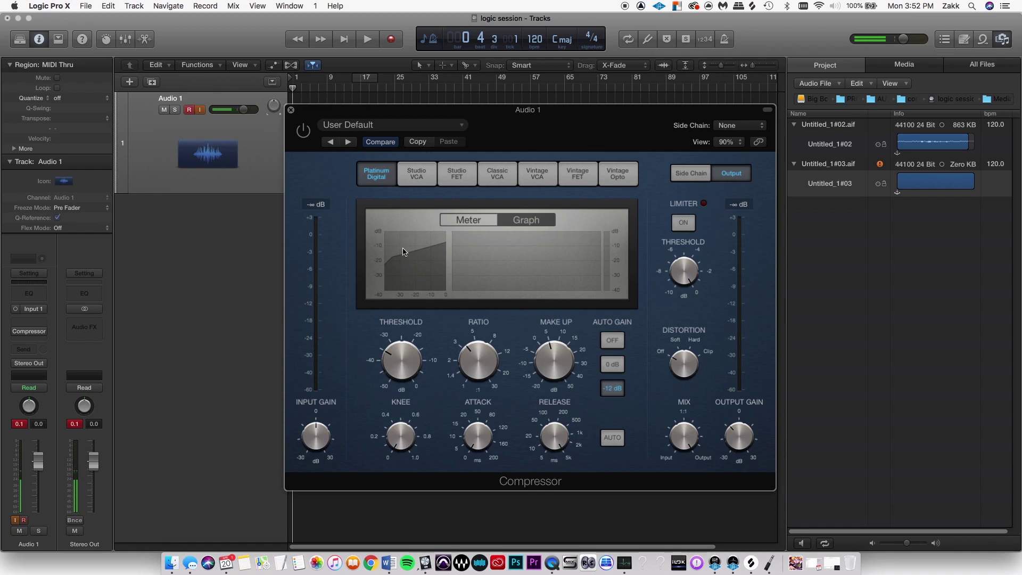
{"action": "left_click_drag", "start_coordinate": [411, 319], "coordinate": [415, 237]}
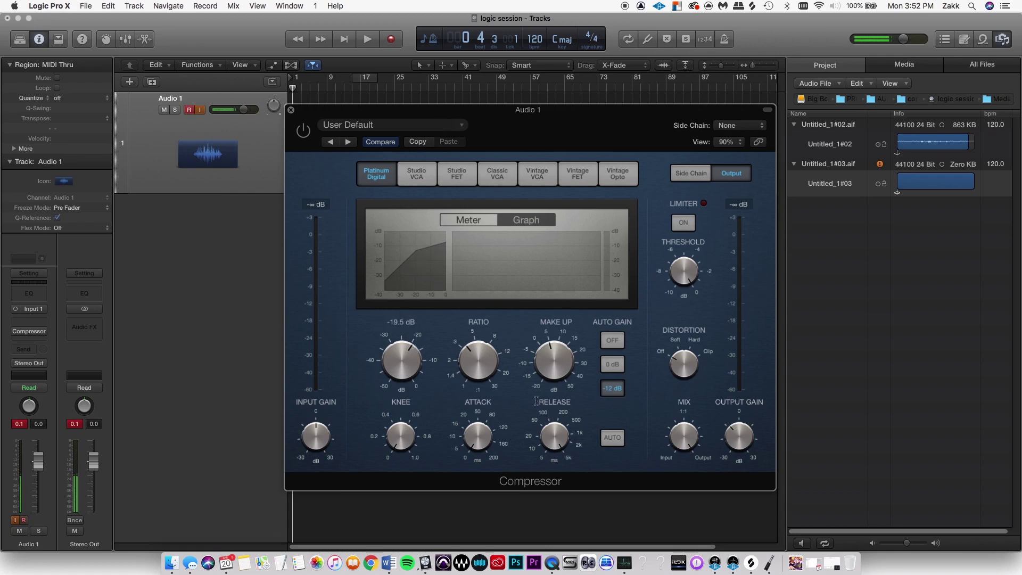
{"action": "mouse_move", "coordinate": [556, 358]}
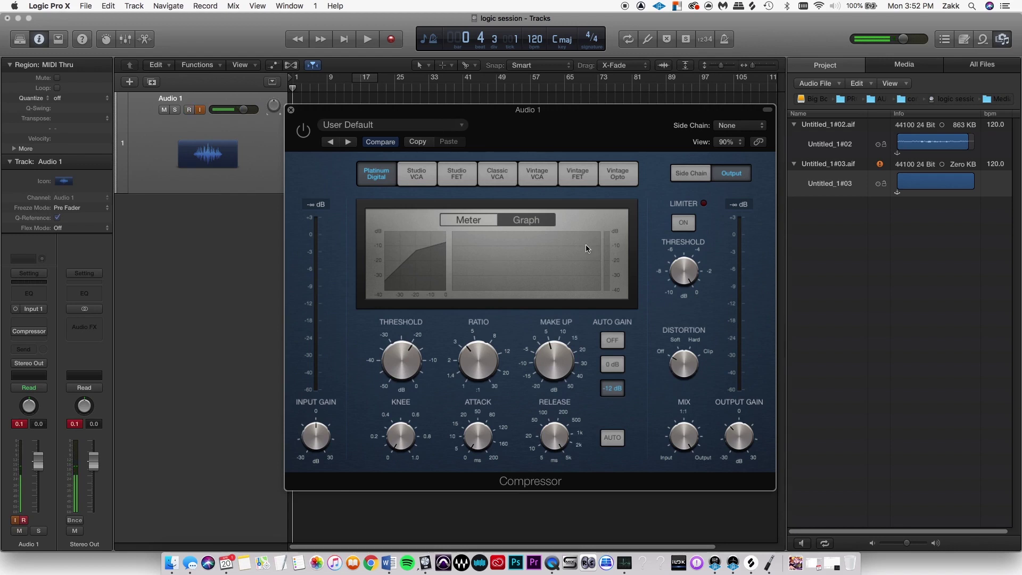
{"action": "mouse_move", "coordinate": [387, 353]}
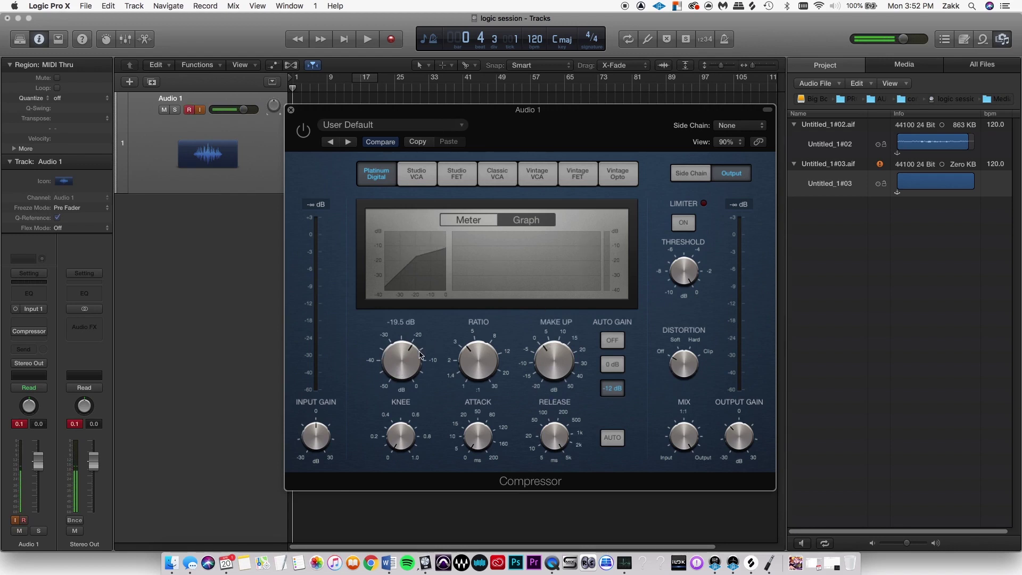
Step: Lower the compressor's ratio slightly and set the make-up gain to 4.5 dB
{"action": "left_click", "coordinate": [471, 354]}
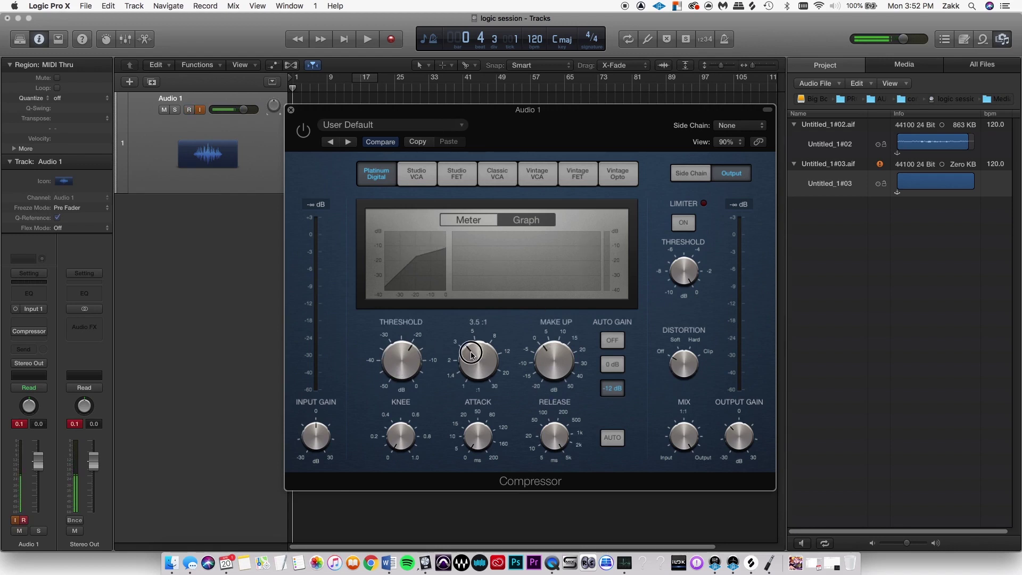
{"action": "left_click_drag", "start_coordinate": [471, 352], "coordinate": [470, 357]}
{"action": "mouse_move", "coordinate": [547, 354]}
{"action": "left_mouse_down"}
{"action": "mouse_move", "coordinate": [546, 369]}
{"action": "mouse_move", "coordinate": [546, 346]}
{"action": "left_mouse_up"}
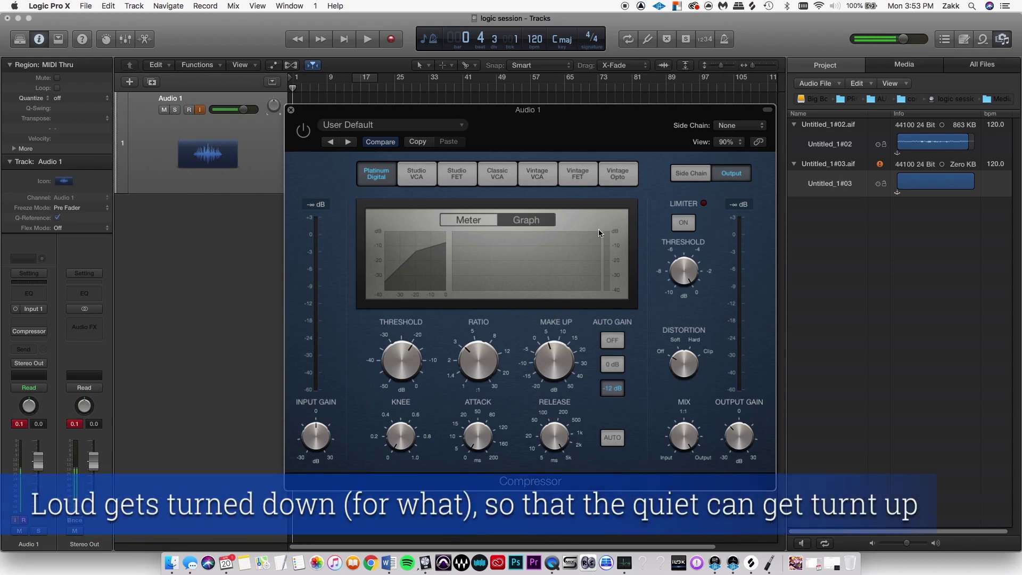
{"action": "mouse_move", "coordinate": [547, 368]}
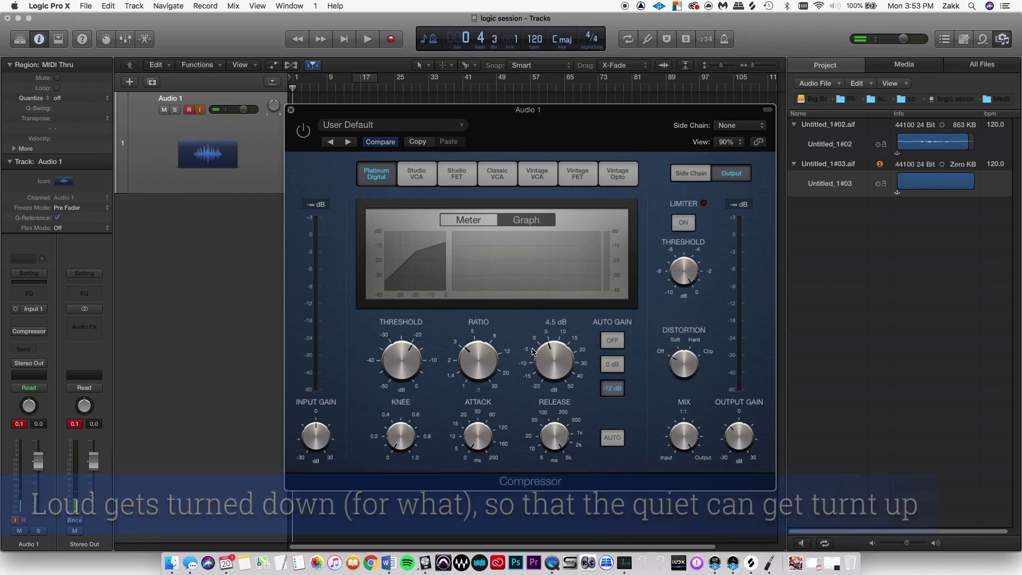
Step: Raise the compressor's attack time to about 50 ms
{"action": "mouse_move", "coordinate": [490, 429]}
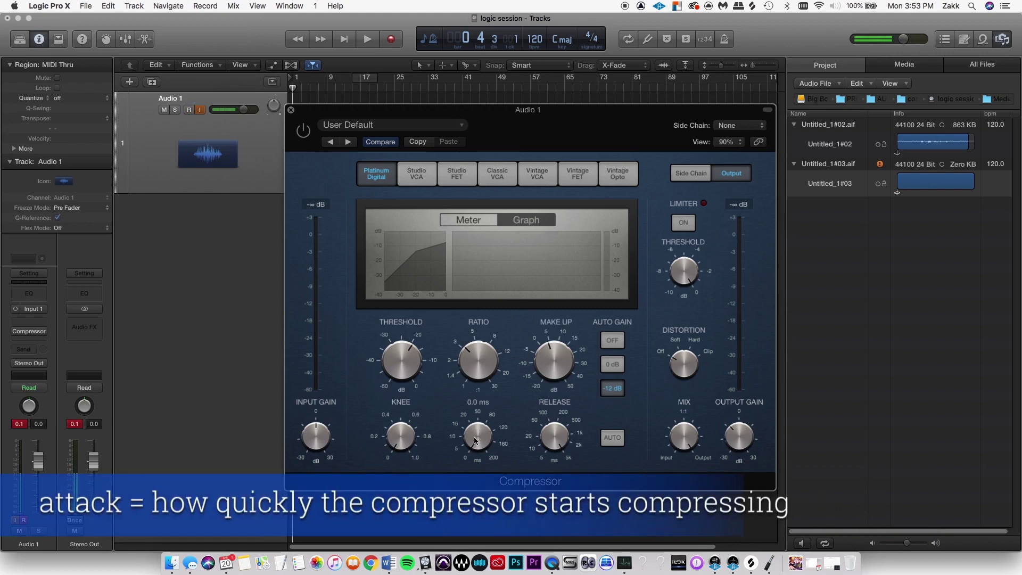
{"action": "mouse_move", "coordinate": [436, 381]}
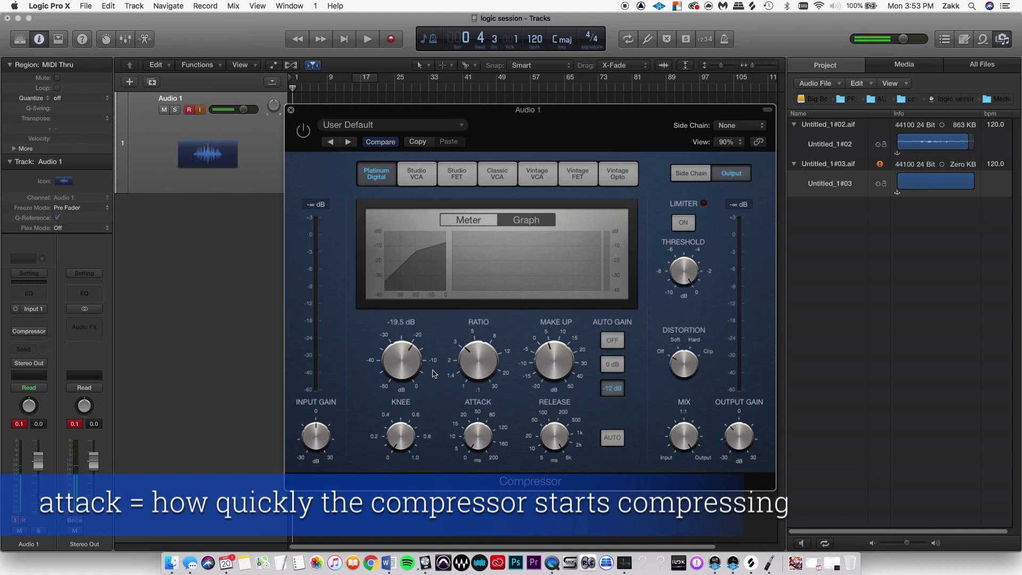
{"action": "left_click_drag", "start_coordinate": [478, 438], "coordinate": [464, 391]}
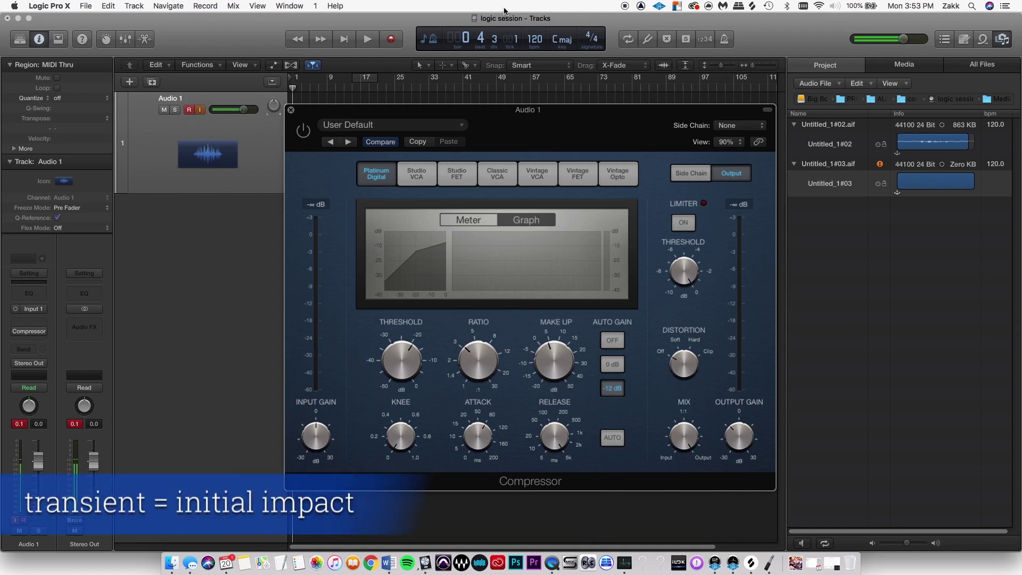
{"action": "mouse_move", "coordinate": [550, 335]}
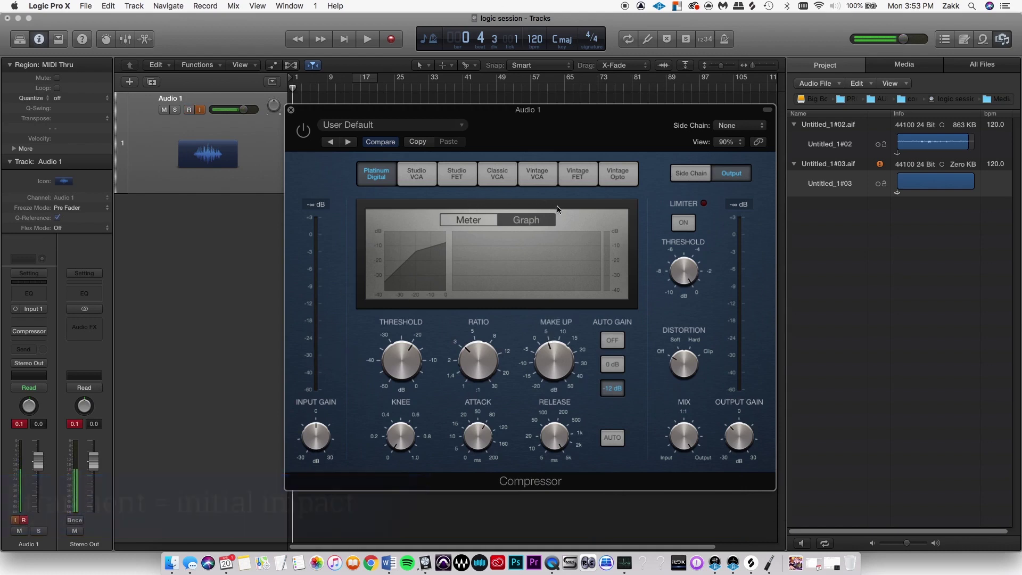
{"action": "left_click", "coordinate": [481, 352]}
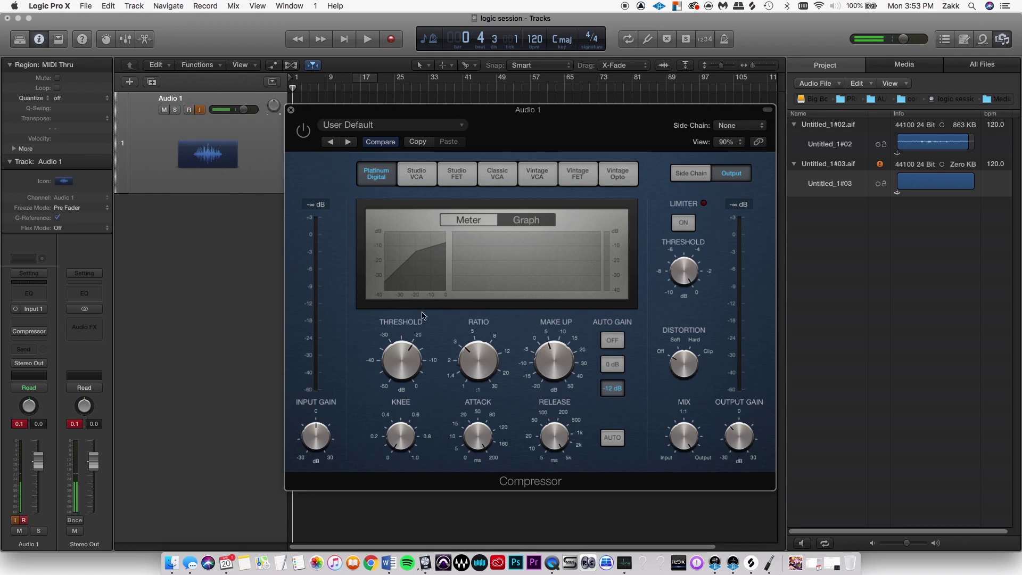
{"action": "left_click_drag", "start_coordinate": [490, 455], "coordinate": [480, 414]}
Step: Sweep the compressor's release time up and down, finishing close to its 5 ms minimum
{"action": "mouse_move", "coordinate": [545, 425]}
{"action": "left_click_drag", "start_coordinate": [557, 429], "coordinate": [531, 429]}
{"action": "mouse_move", "coordinate": [419, 337]}
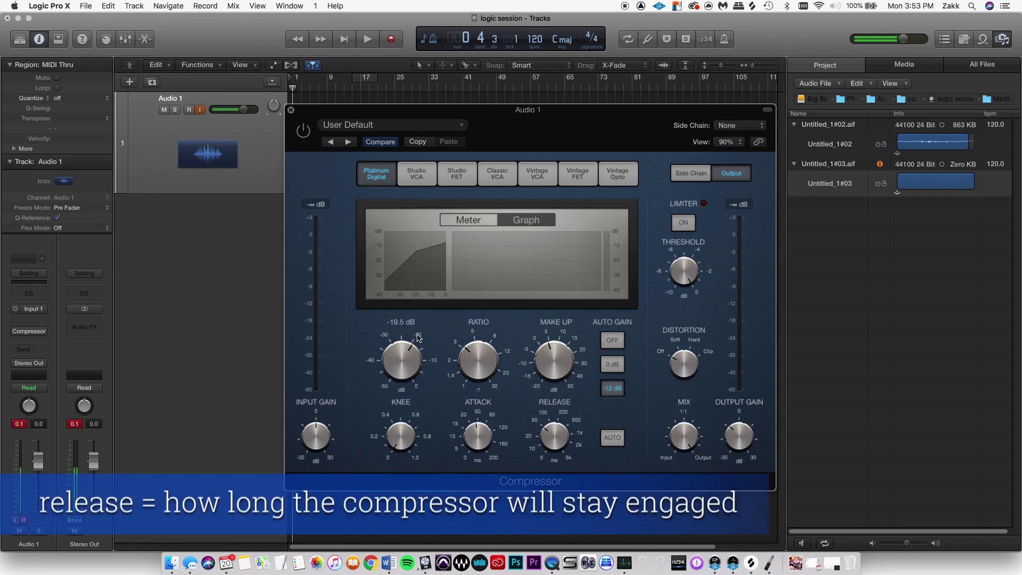
{"action": "mouse_move", "coordinate": [562, 433]}
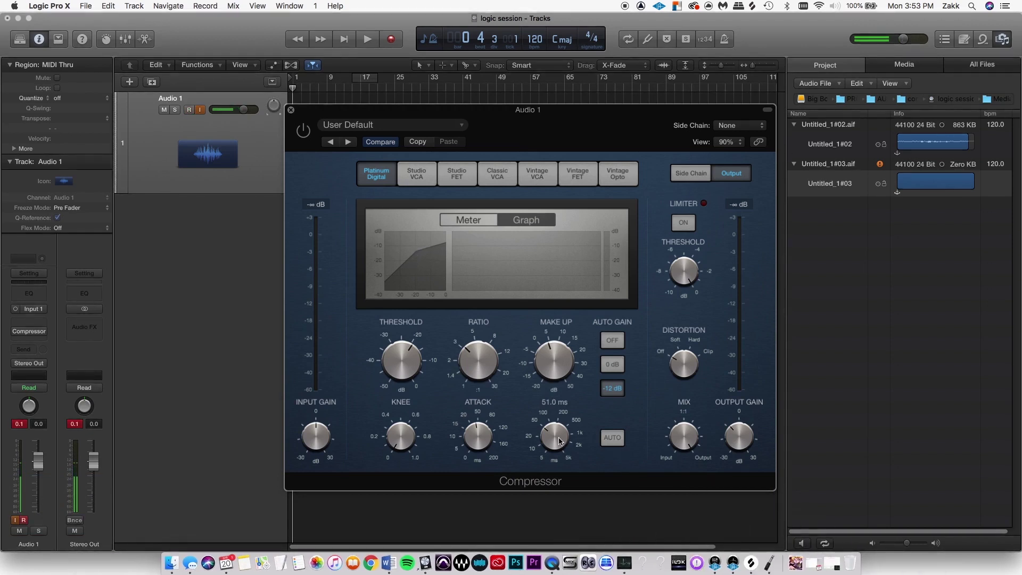
{"action": "left_click_drag", "start_coordinate": [560, 440], "coordinate": [526, 303]}
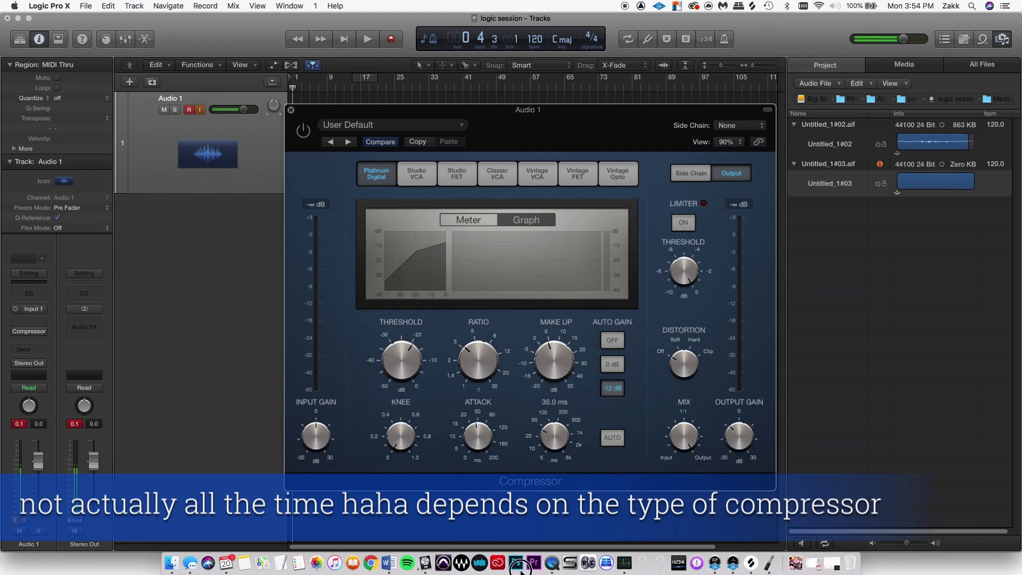
{"action": "left_click_drag", "start_coordinate": [554, 436], "coordinate": [543, 530]}
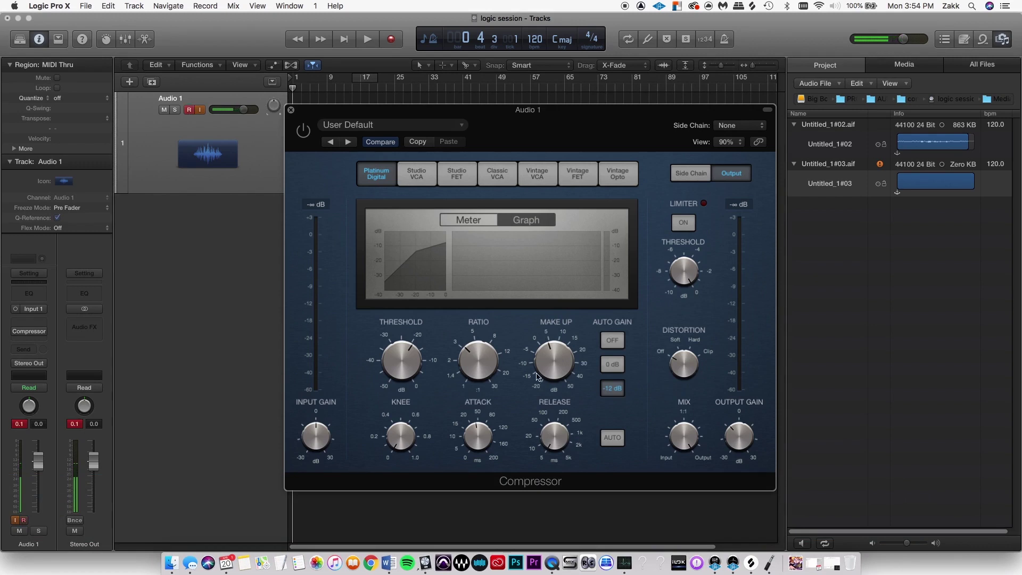
{"action": "left_click_drag", "start_coordinate": [554, 426], "coordinate": [547, 445]}
Step: Sweep the compressor's knee up and down twice, finishing at 0
{"action": "left_click_drag", "start_coordinate": [409, 434], "coordinate": [398, 278]}
{"action": "left_click_drag", "start_coordinate": [409, 438], "coordinate": [392, 488]}
{"action": "left_click_drag", "start_coordinate": [400, 426], "coordinate": [399, 282]}
{"action": "left_click_drag", "start_coordinate": [413, 424], "coordinate": [372, 568]}
Step: Preview the needle meter, return to the graph, and step through the compressor models from Studio VCA to Vintage Opto
{"action": "left_click", "coordinate": [484, 221]}
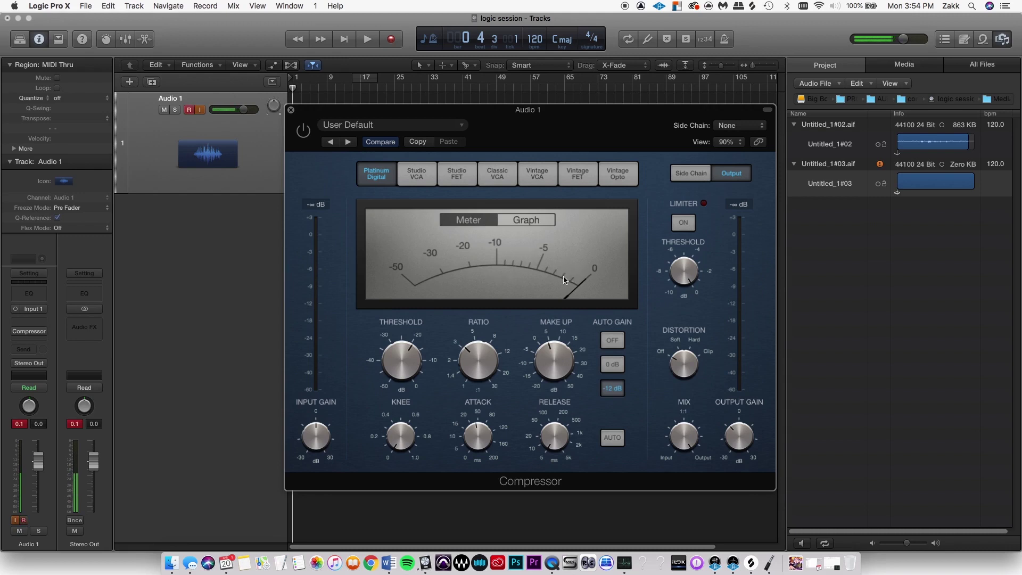
{"action": "left_click", "coordinate": [544, 228]}
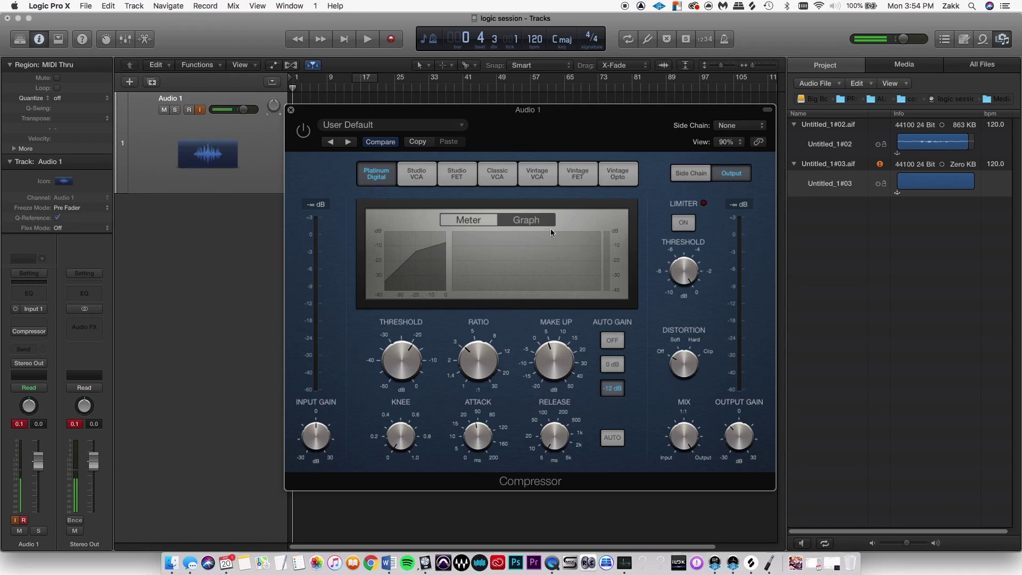
{"action": "left_click", "coordinate": [411, 173]}
{"action": "left_click", "coordinate": [456, 173]}
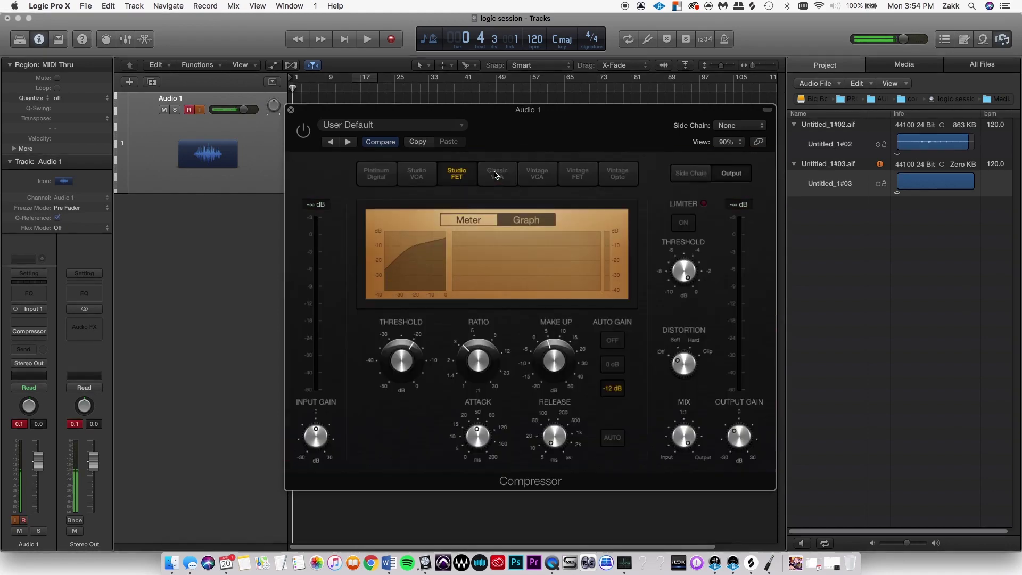
{"action": "left_click", "coordinate": [497, 173]}
{"action": "left_click", "coordinate": [537, 173]}
{"action": "left_click", "coordinate": [578, 173]}
{"action": "left_click", "coordinate": [617, 174]}
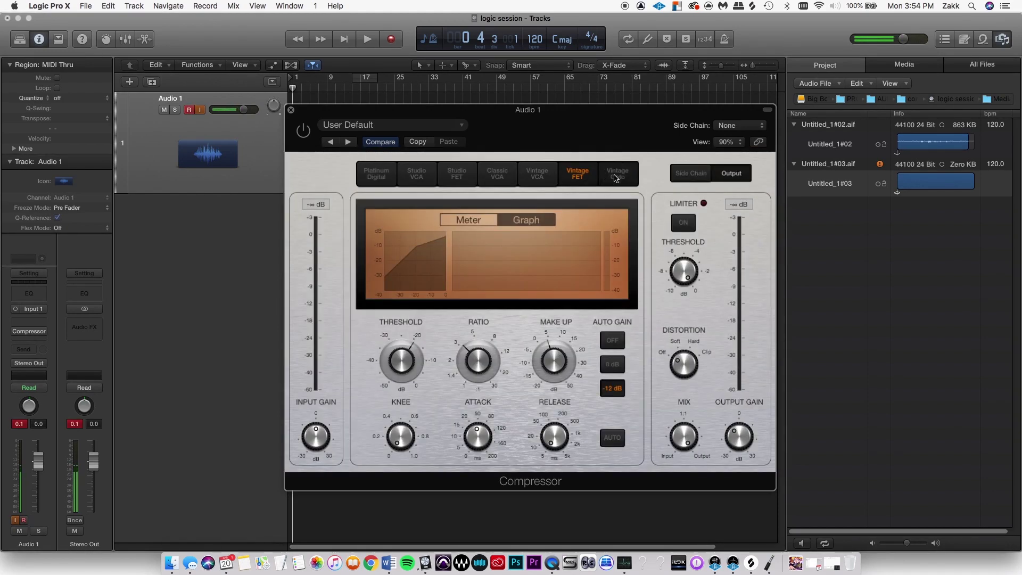
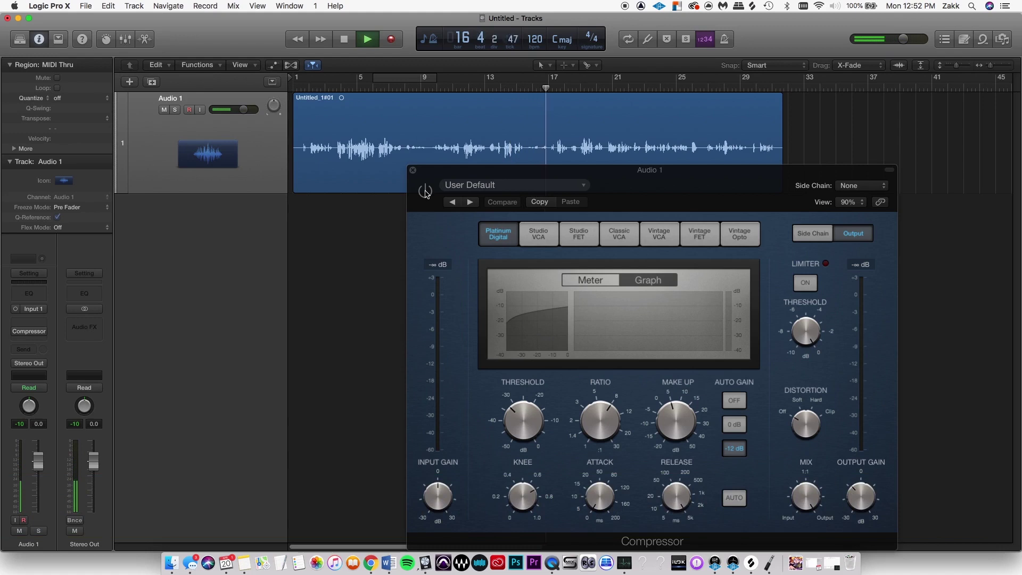
Step: Enable the bypassed compressor on Audio 1 during playback and show its gain reduction on the needle meter
{"action": "left_click", "coordinate": [426, 193]}
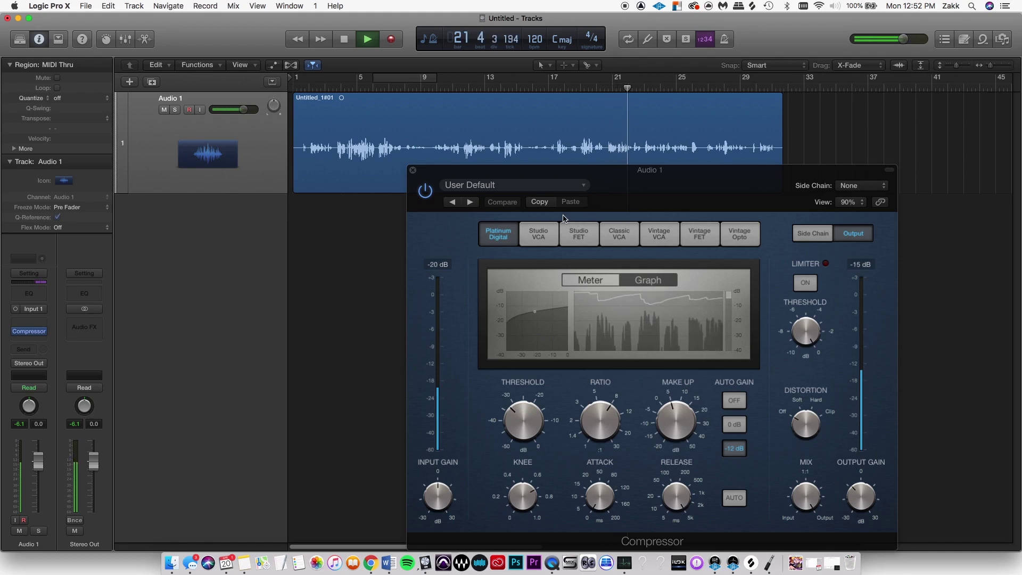
{"action": "left_click", "coordinate": [590, 281]}
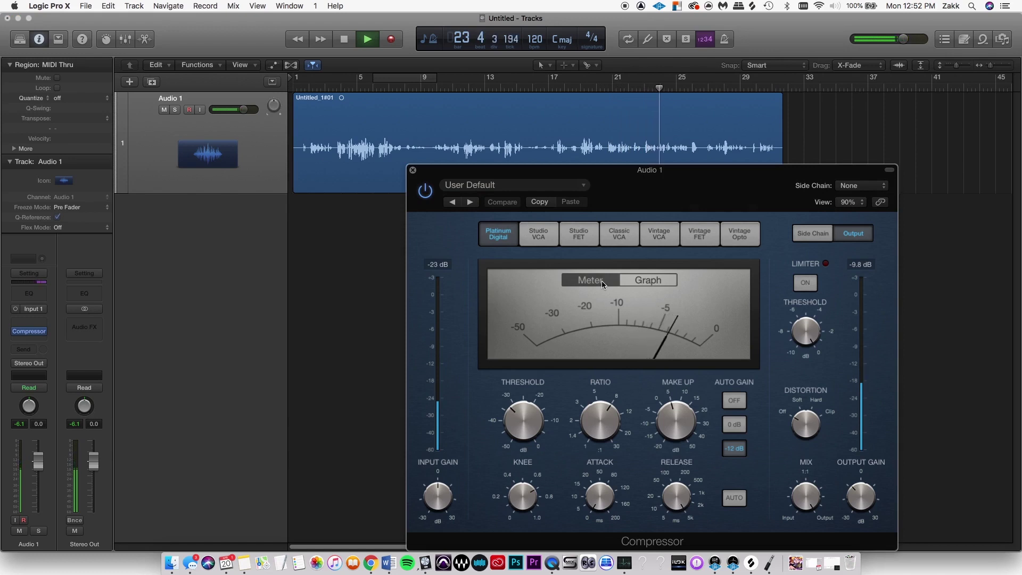
{"action": "left_click", "coordinate": [369, 87]}
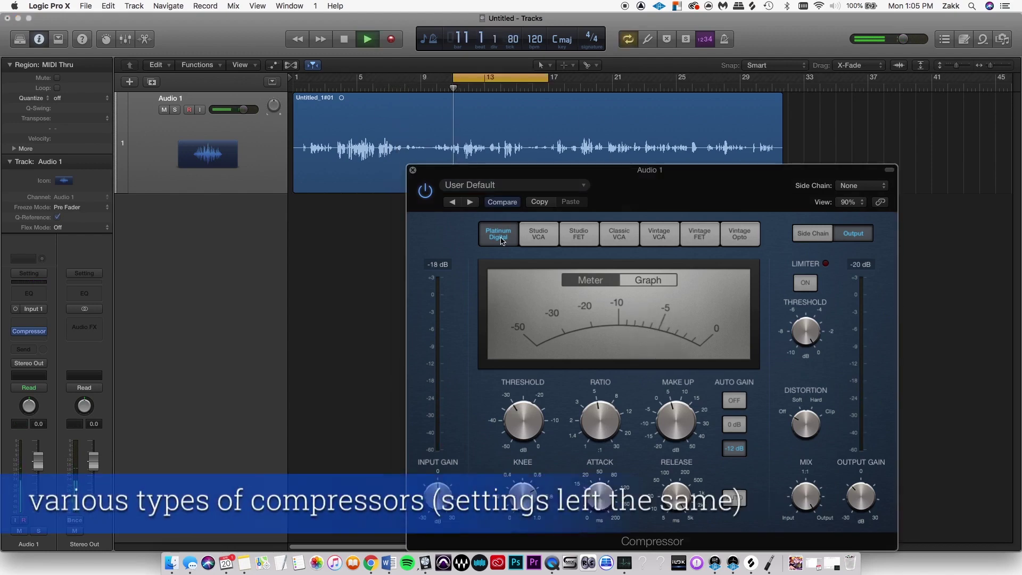
Step: Audition Studio VCA, Studio FET, Classic VCA, Vintage VCA, Vintage FET and Vintage Opto in turn on the looped vocal section
{"action": "left_click", "coordinate": [547, 240]}
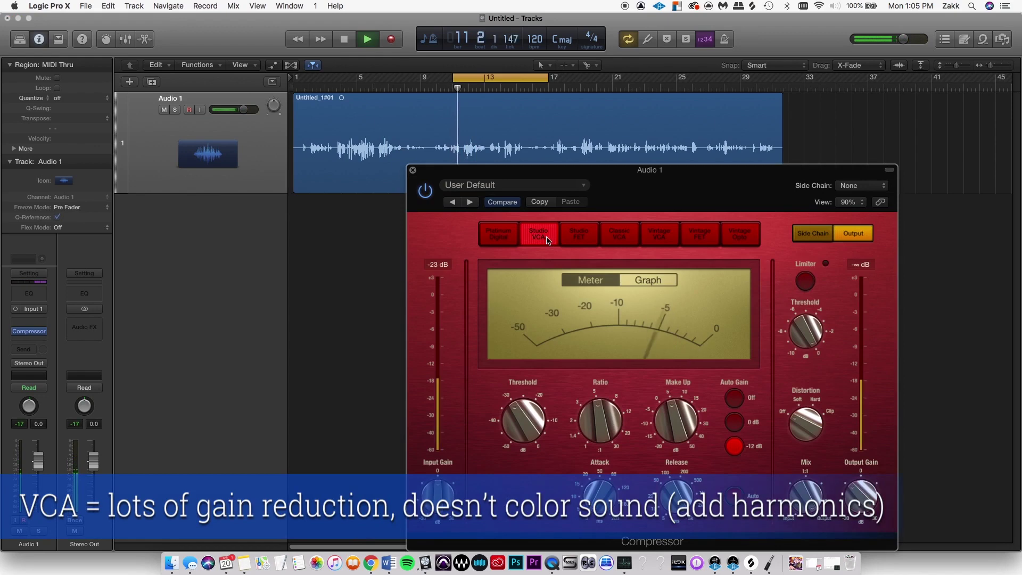
{"action": "left_click", "coordinate": [579, 237]}
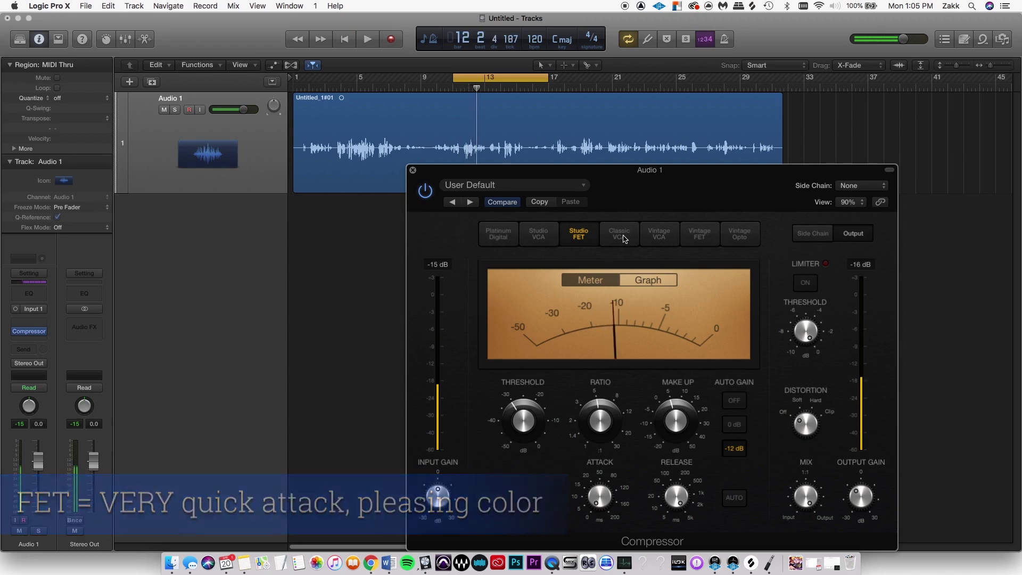
{"action": "left_click", "coordinate": [623, 238]}
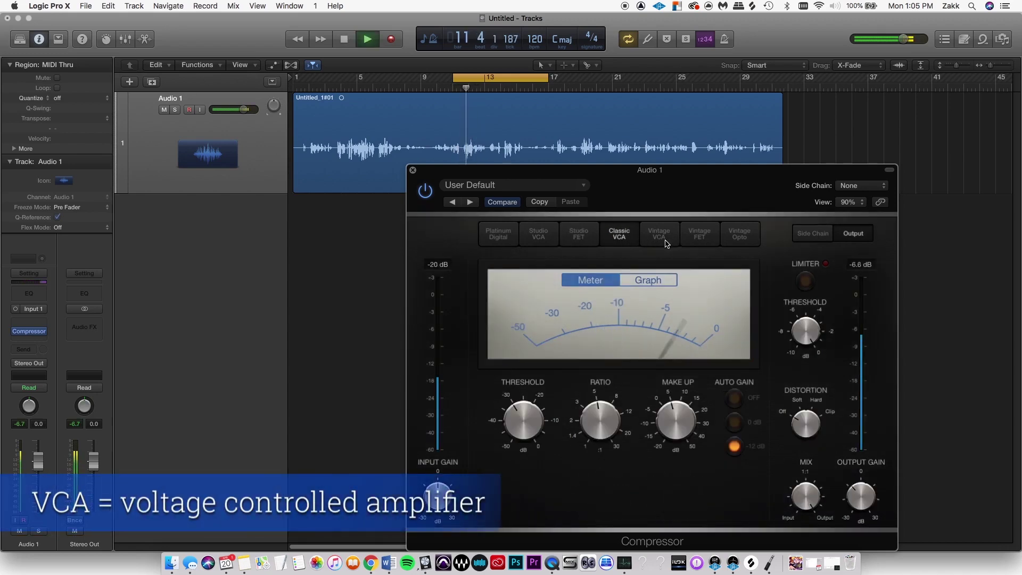
{"action": "left_click", "coordinate": [664, 239]}
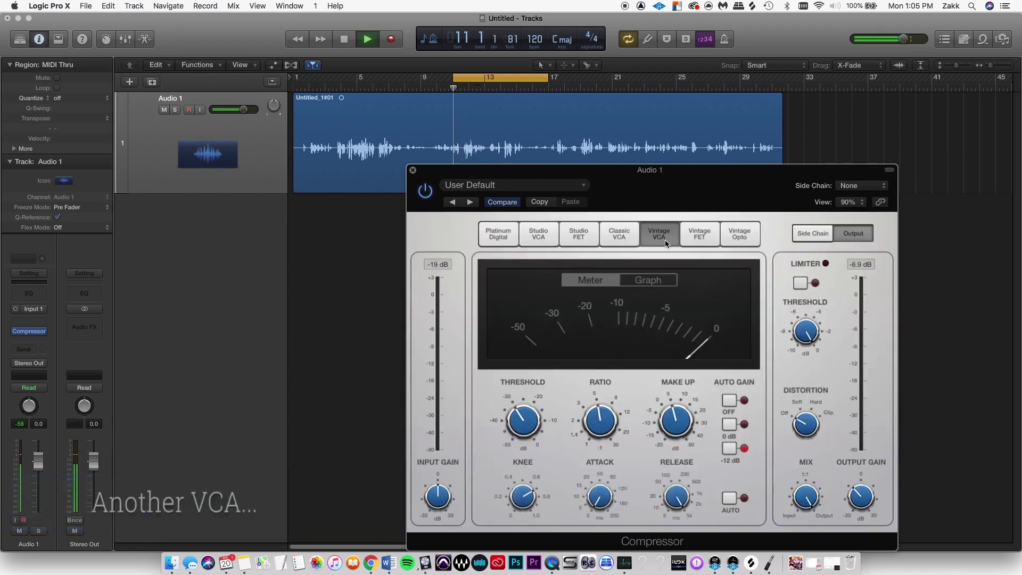
{"action": "left_click", "coordinate": [700, 238]}
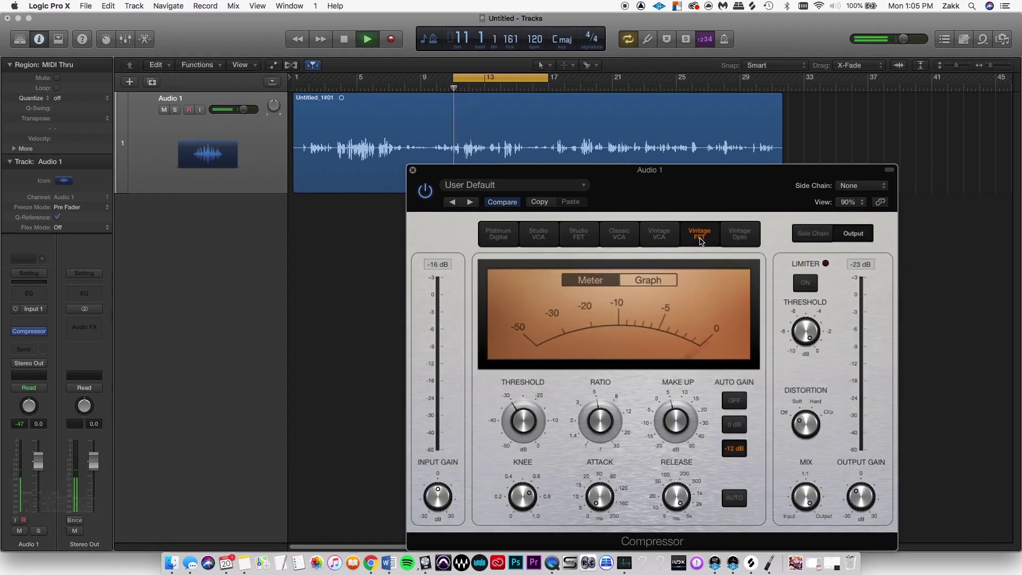
{"action": "left_click", "coordinate": [750, 242]}
{"action": "key", "text": "space"}
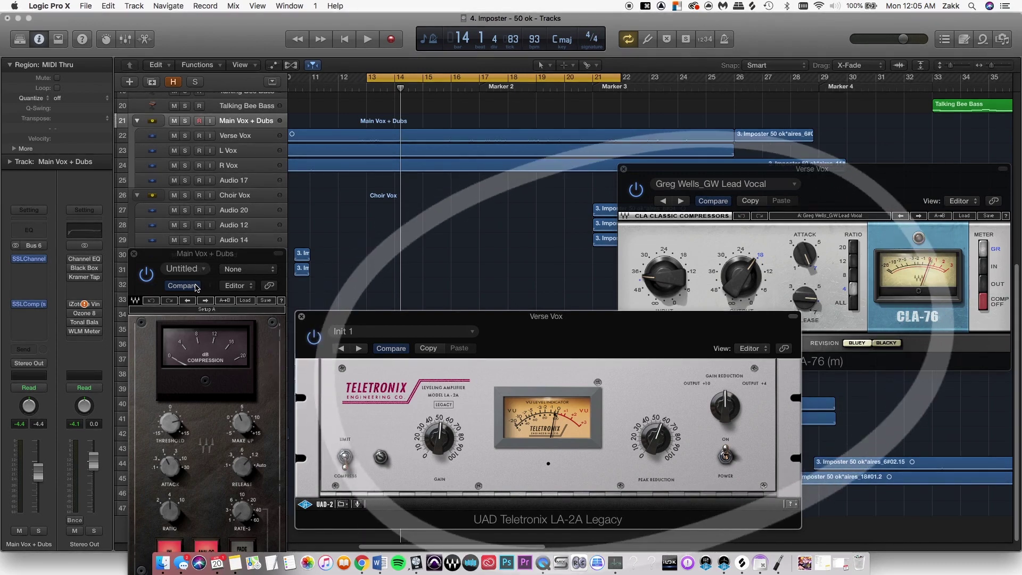
Step: Select the Verse Vox track and play the looped section with the SSL, LA-2A and CLA-76 compressors bypassed
{"action": "left_click", "coordinate": [250, 138]}
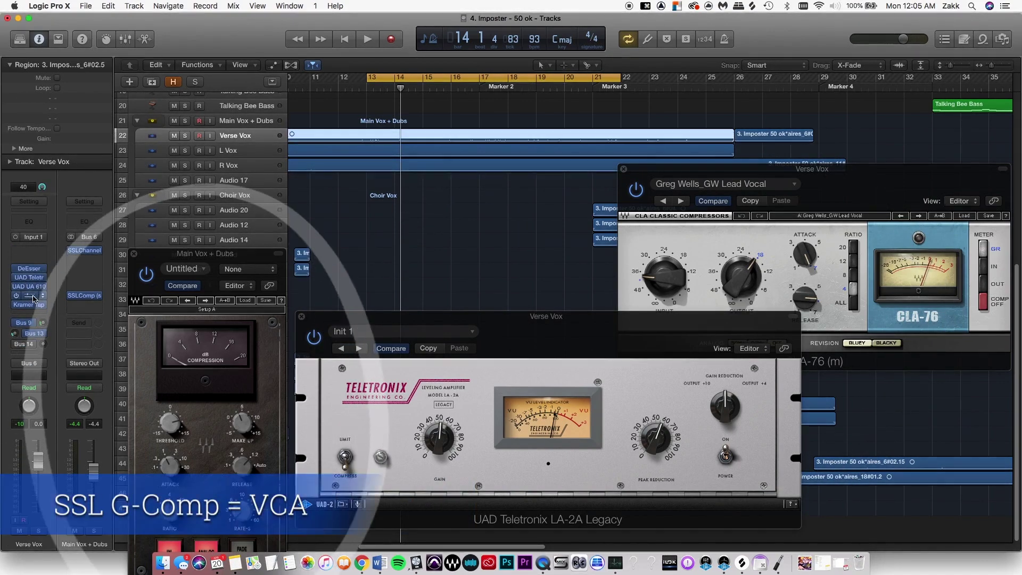
{"action": "key", "text": "space"}
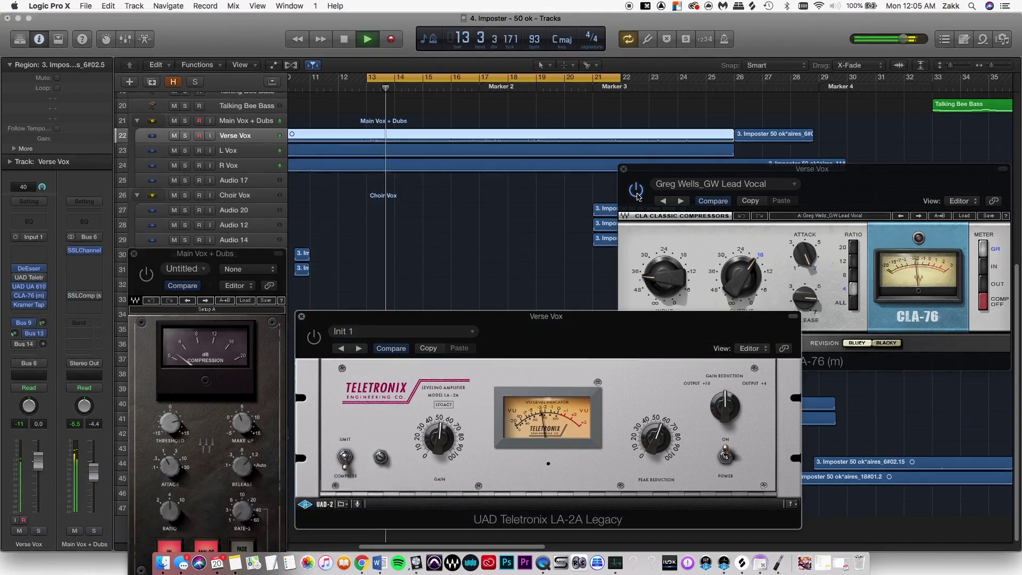
{"action": "left_click", "coordinate": [554, 264]}
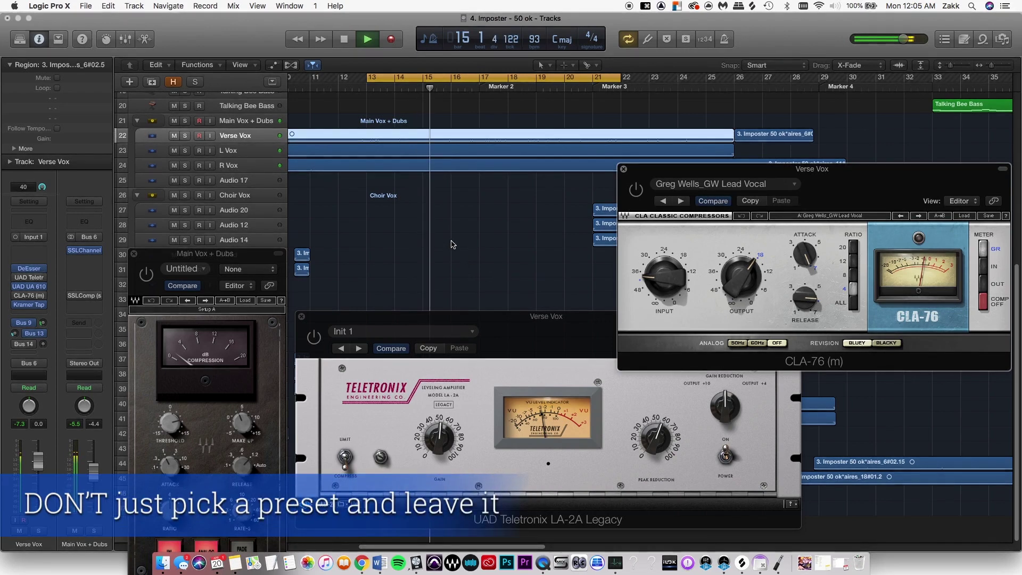
Step: Solo the Main Vox + Dubs stack, audition it with the LA-2A and CLA-76 enabled on Verse Vox, and stop playback
{"action": "left_click", "coordinate": [185, 121]}
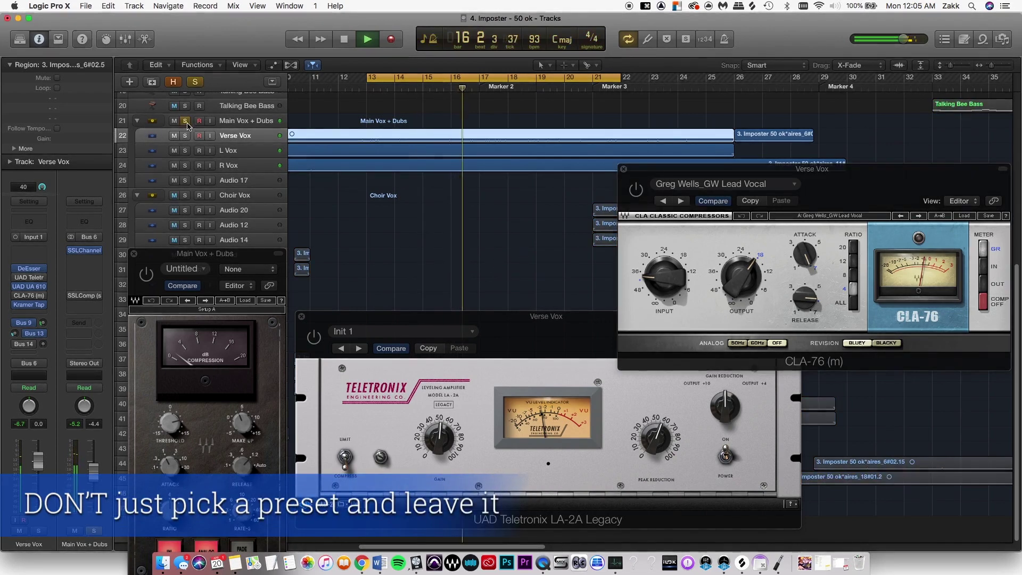
{"action": "left_click", "coordinate": [317, 339]}
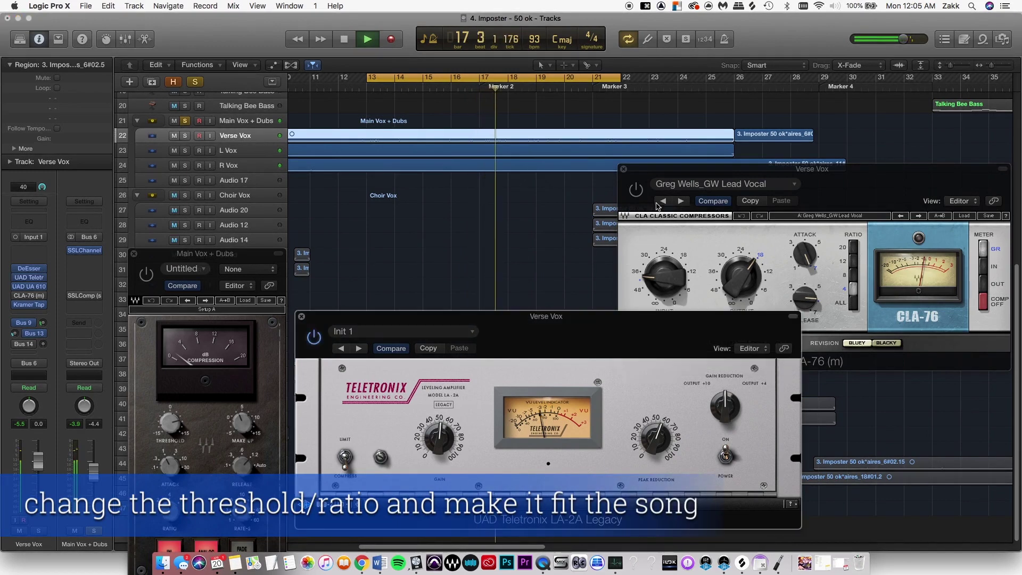
{"action": "left_click", "coordinate": [637, 190]}
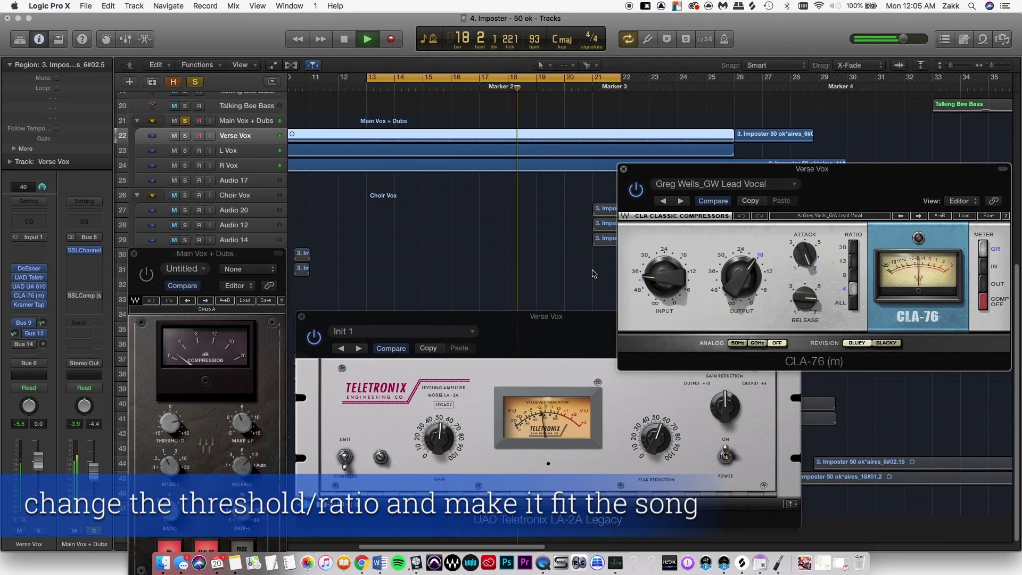
{"action": "key", "text": "space"}
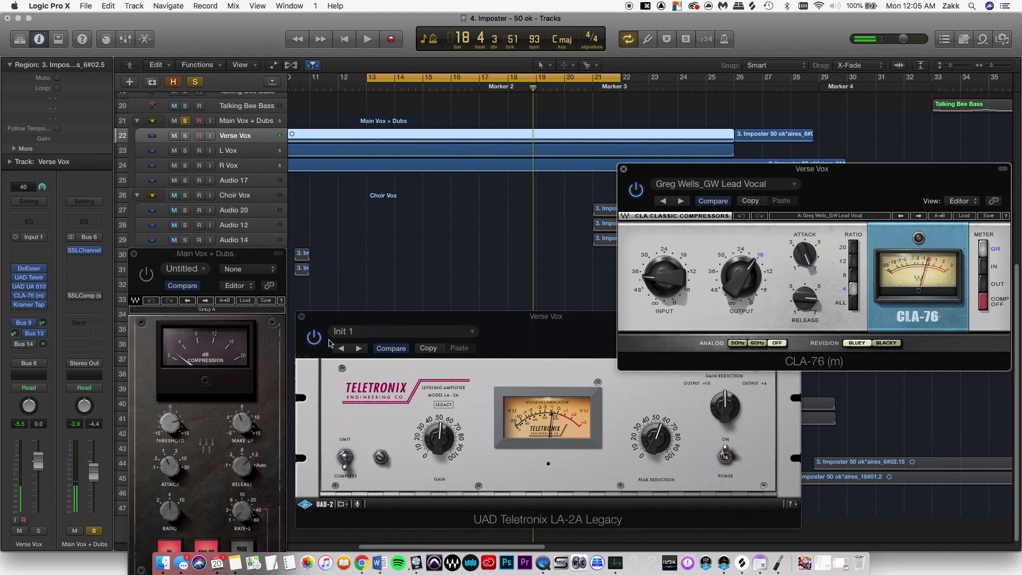
Step: Unsolo Main Vox + Dubs and compare Verse Vox in the full mix with the LA-2A and CLA-76 bypassed and enabled
{"action": "left_click", "coordinate": [184, 121]}
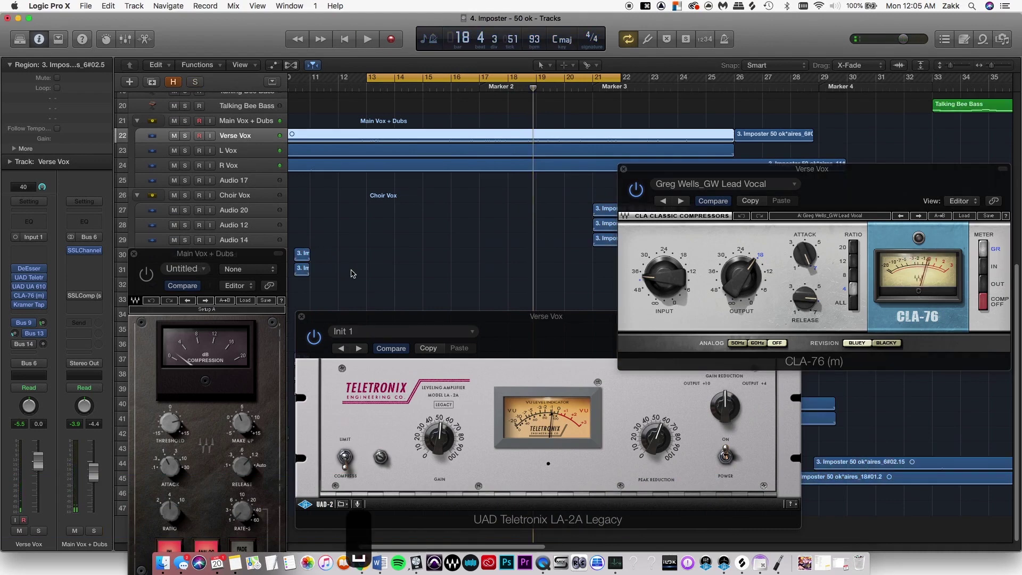
{"action": "key", "text": "space"}
{"action": "left_click", "coordinate": [311, 340]}
{"action": "left_click", "coordinate": [636, 191]}
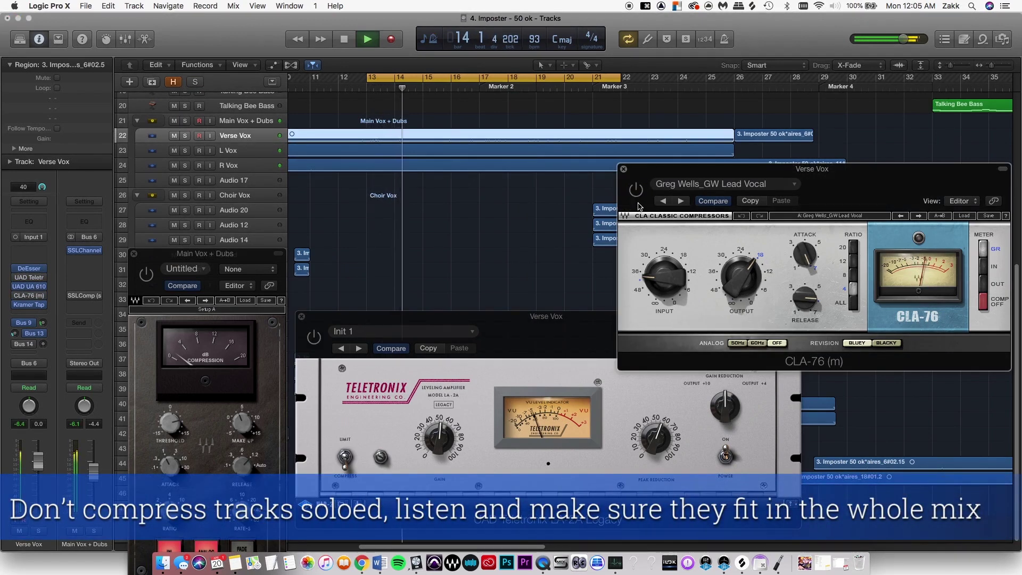
{"action": "left_click", "coordinate": [637, 191]}
{"action": "left_click", "coordinate": [437, 317]}
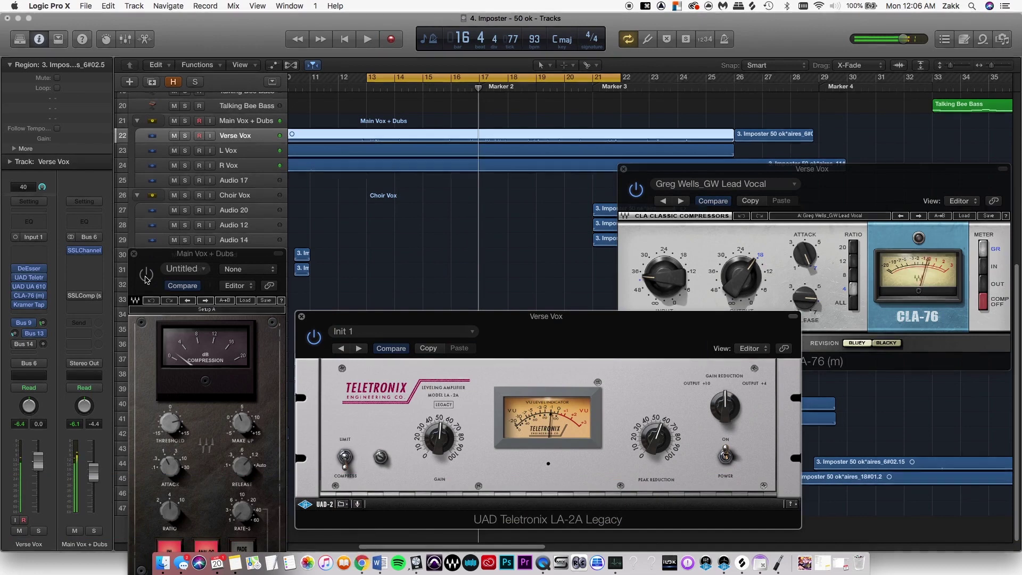
{"action": "key", "text": "space"}
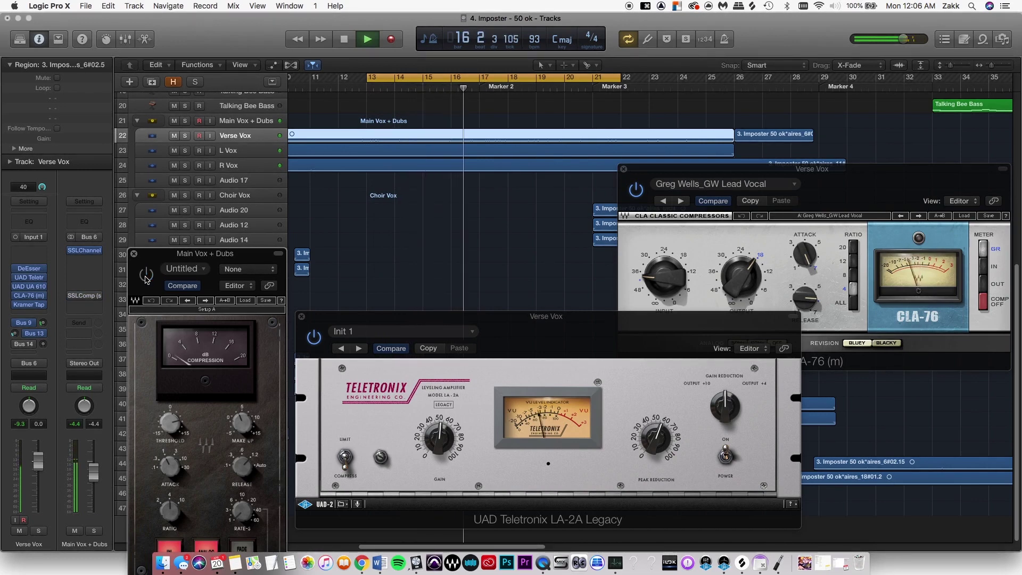
Step: Enable the SSL compressor on Main Vox + Dubs and bypass the LA-2A and CLA-76 on Verse Vox during playback
{"action": "left_click", "coordinate": [146, 278]}
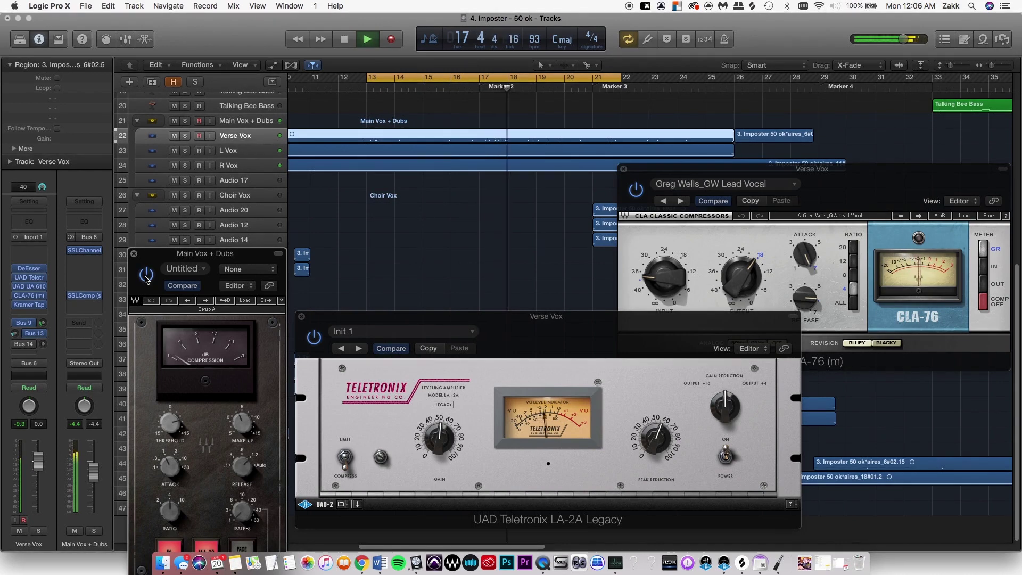
{"action": "left_click", "coordinate": [313, 345]}
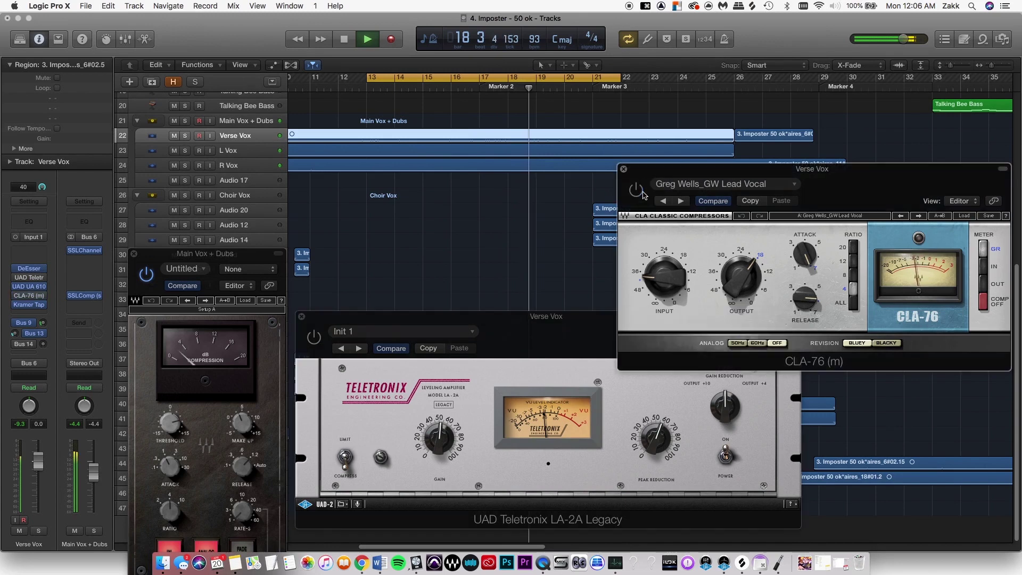
{"action": "left_click", "coordinate": [650, 244]}
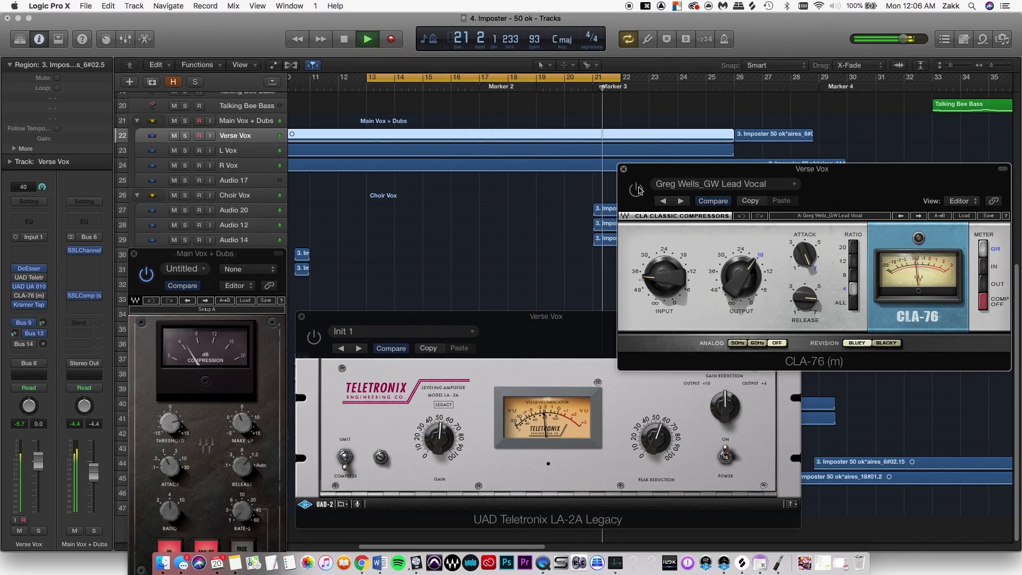
Step: Replay the looped section, toggle the CLA-76 and LA-2A until both are enabled alongside the SSL compressor, and stop playback
{"action": "key", "text": "space"}
{"action": "key", "text": "space"}
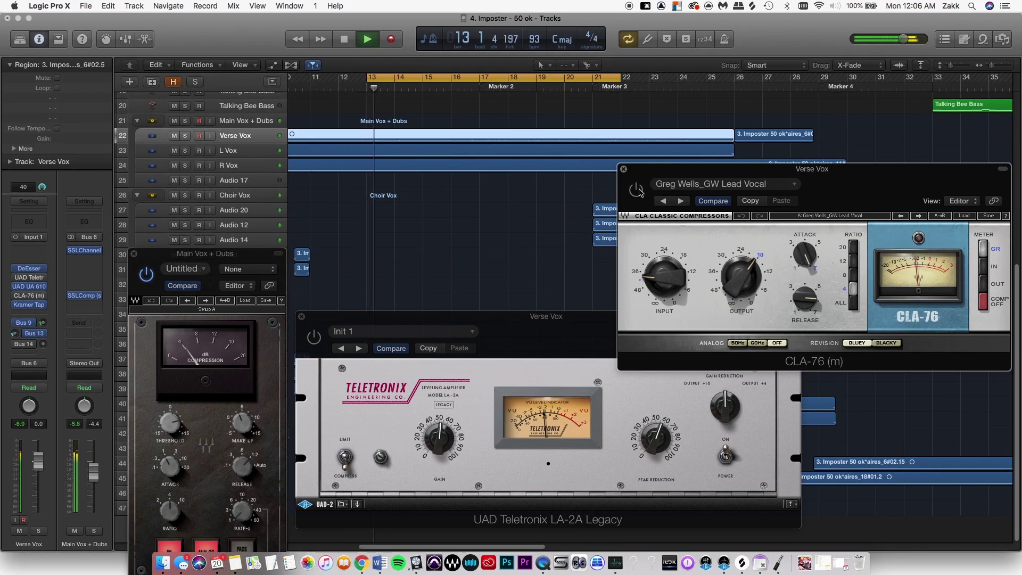
{"action": "left_click", "coordinate": [637, 190]}
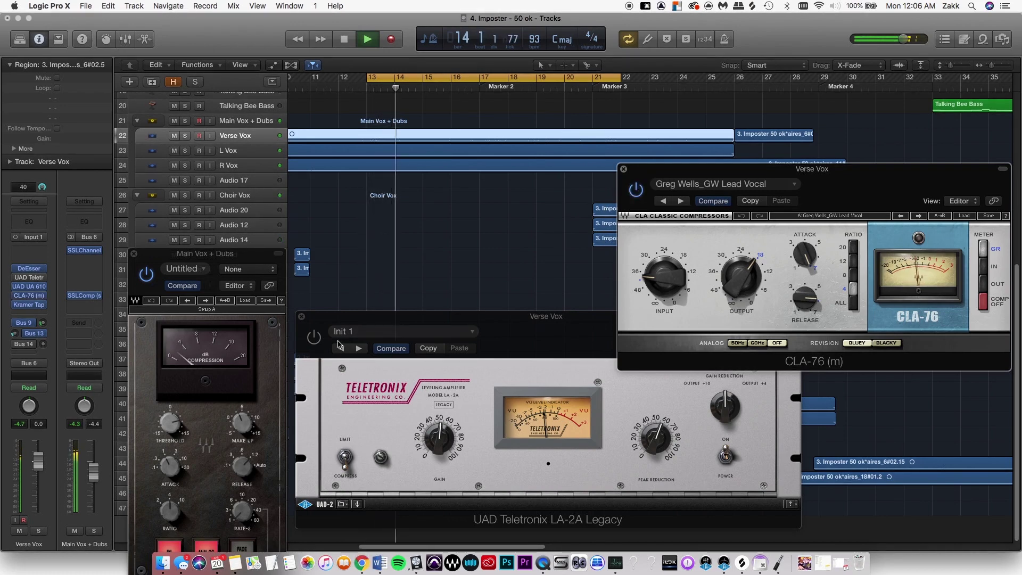
{"action": "left_click", "coordinate": [316, 339]}
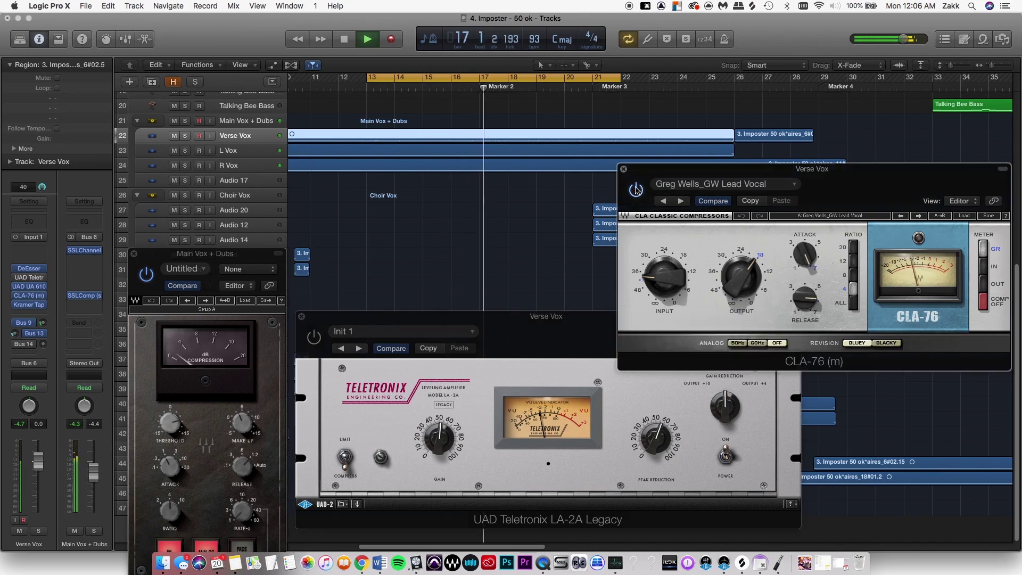
{"action": "key", "text": "Return"}
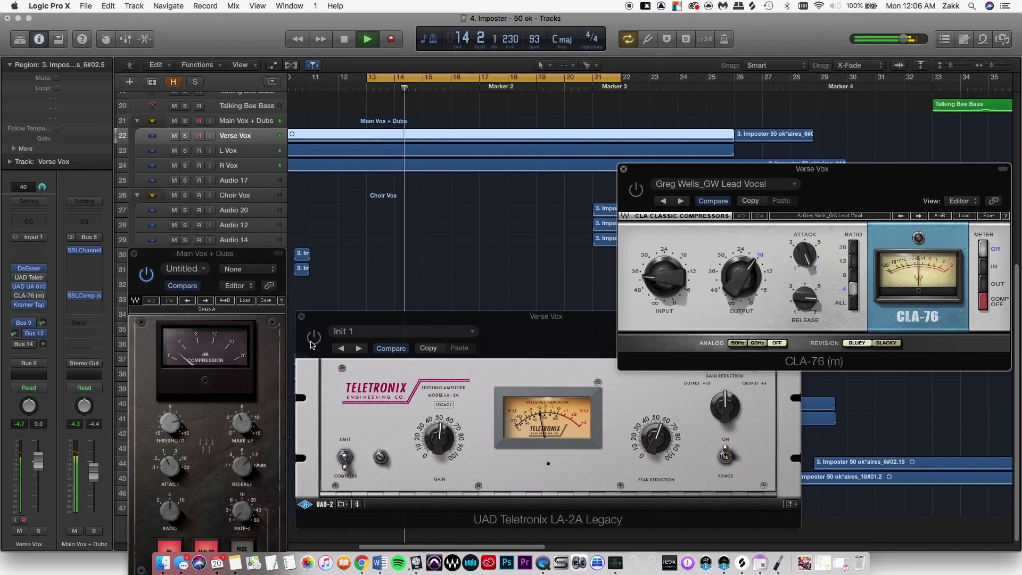
{"action": "key", "text": "Return"}
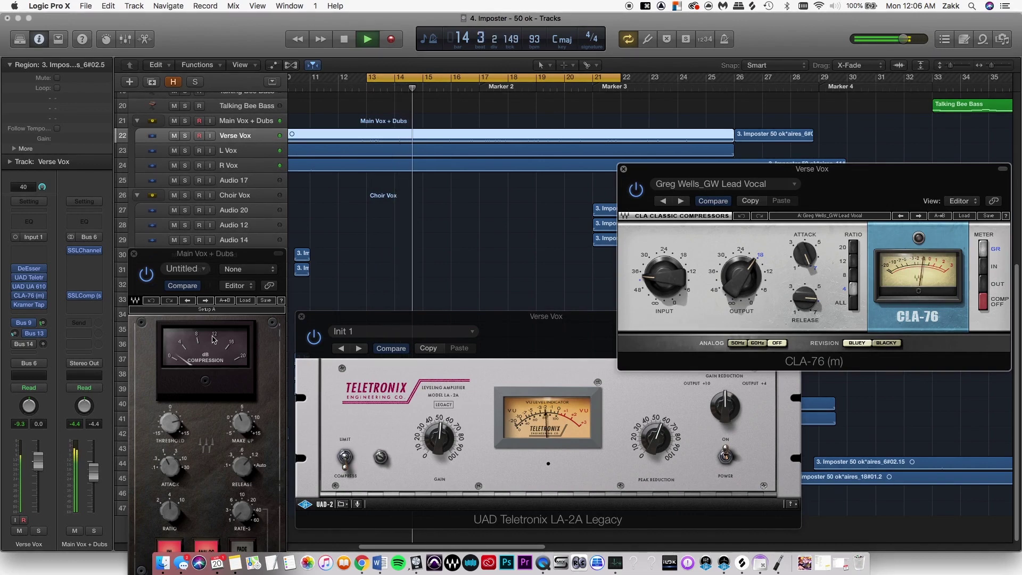
{"action": "key", "text": "space"}
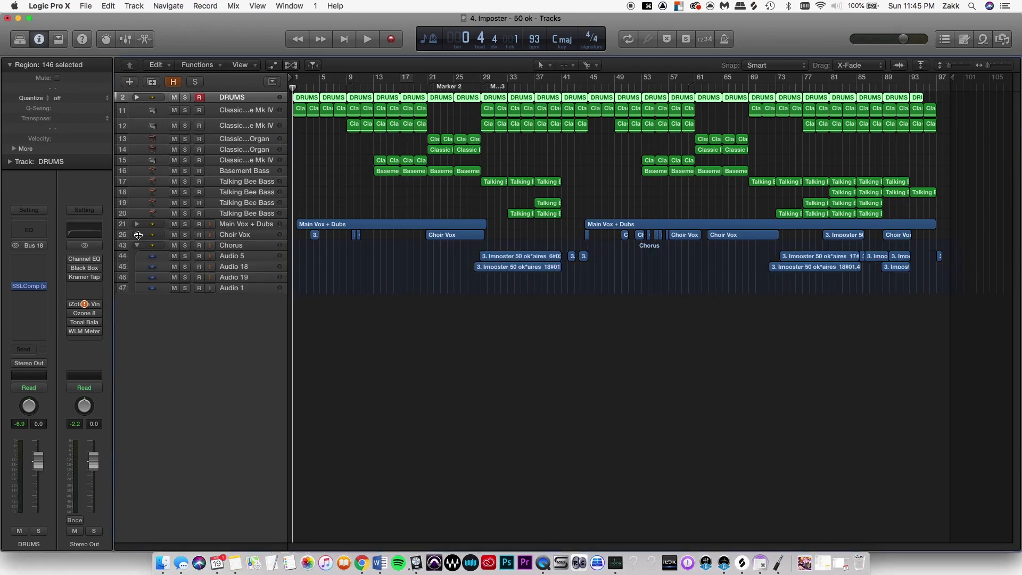
Step: Expand the Choir Vox, Main Vox + Dubs and DRUMS track stacks
{"action": "left_click", "coordinate": [137, 228]}
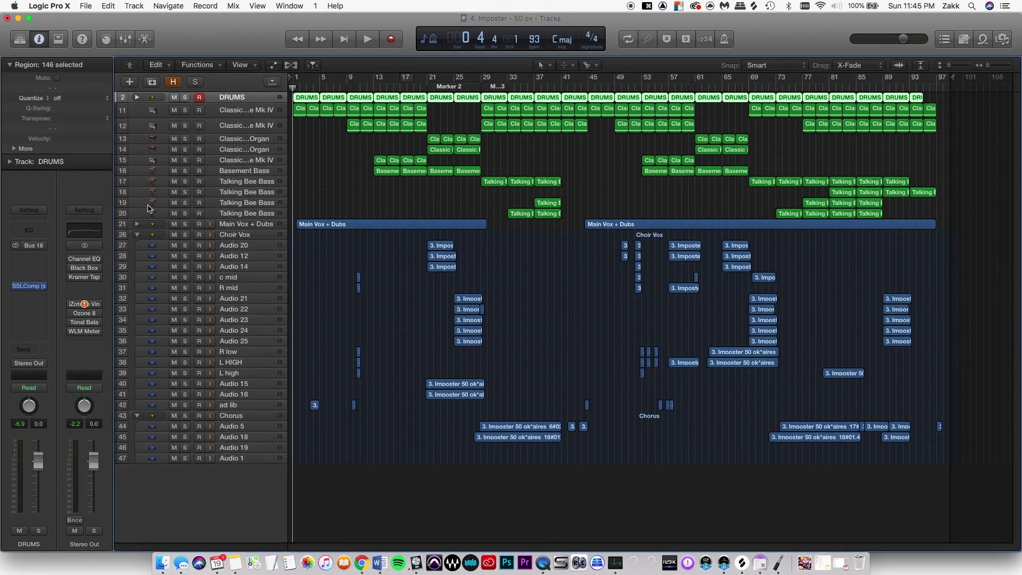
{"action": "left_click", "coordinate": [137, 223]}
{"action": "left_click", "coordinate": [137, 97]}
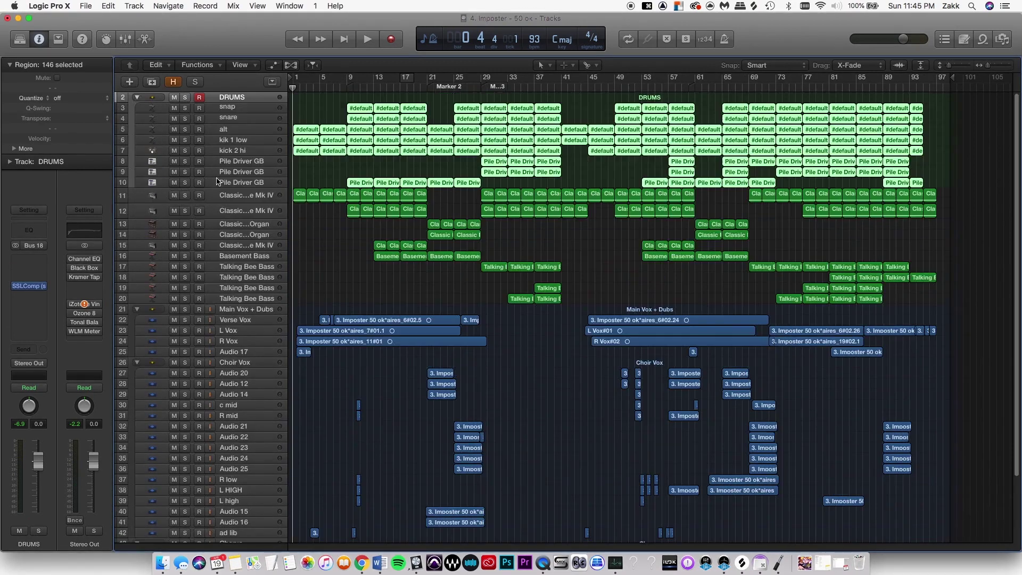
Step: Play the song from the start and look over its tracks from the drums down to the chorus vocals
{"action": "key", "text": "space"}
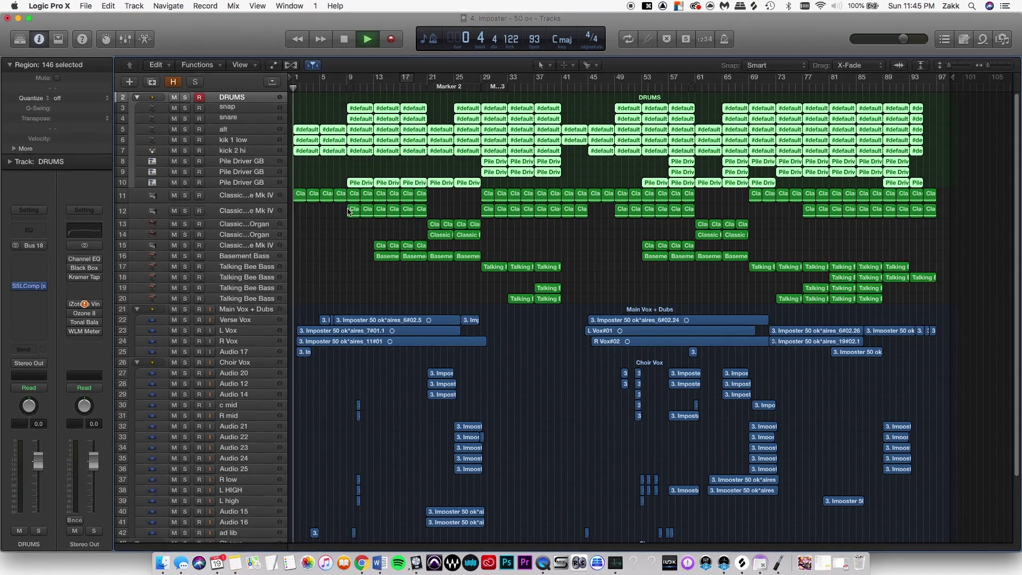
{"action": "scroll", "coordinate": [373, 281], "scroll_direction": "down", "scroll_amount": 5}
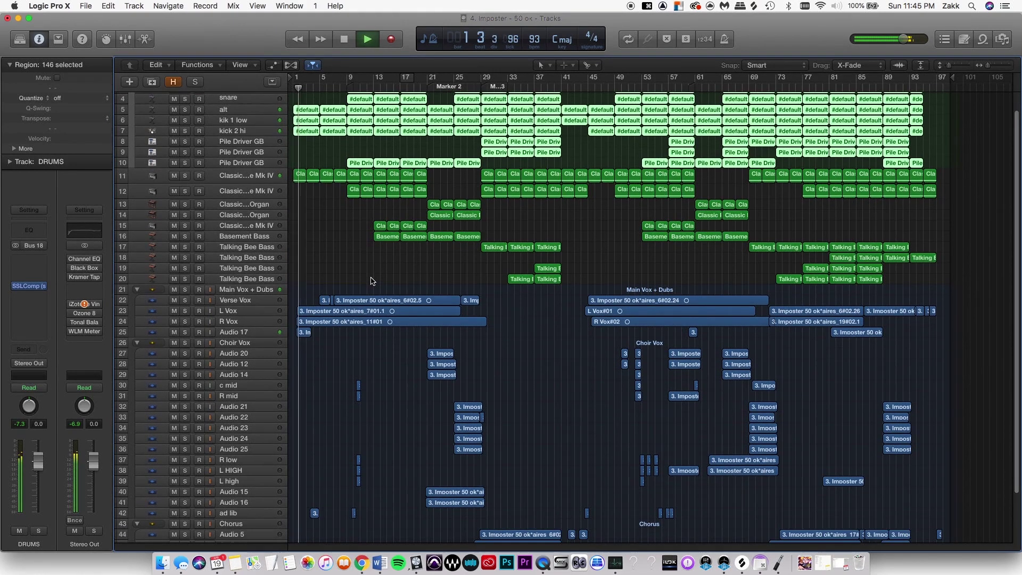
{"action": "scroll", "coordinate": [372, 281], "scroll_direction": "down", "scroll_amount": 2}
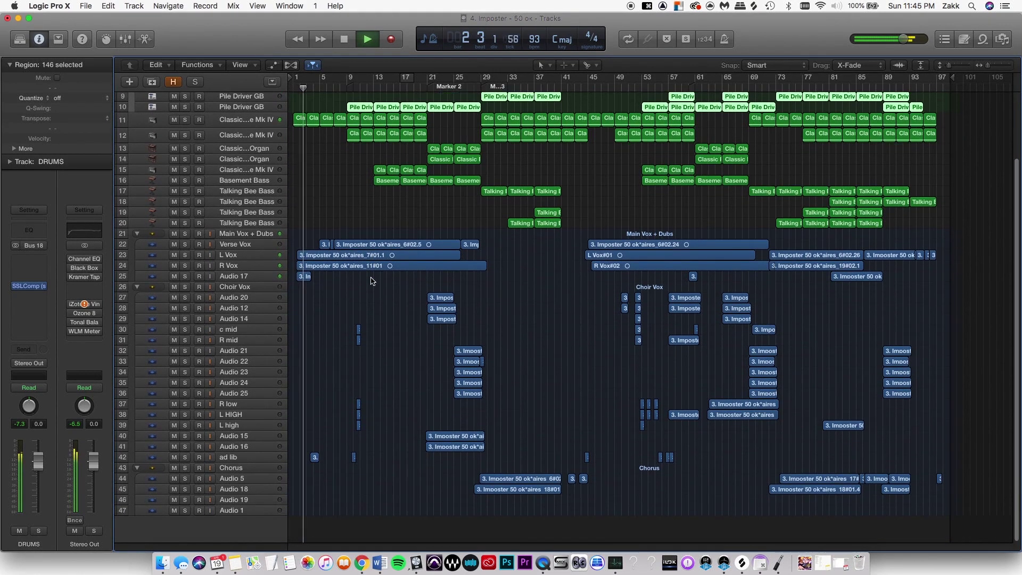
{"action": "scroll", "coordinate": [371, 281], "scroll_direction": "up", "scroll_amount": 6}
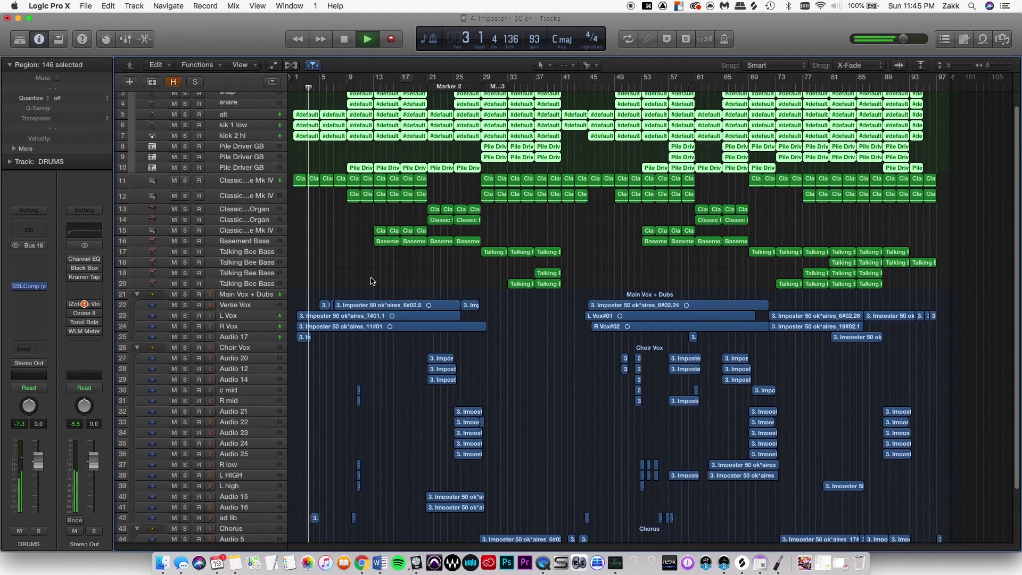
{"action": "scroll", "coordinate": [371, 281], "scroll_direction": "up", "scroll_amount": 1}
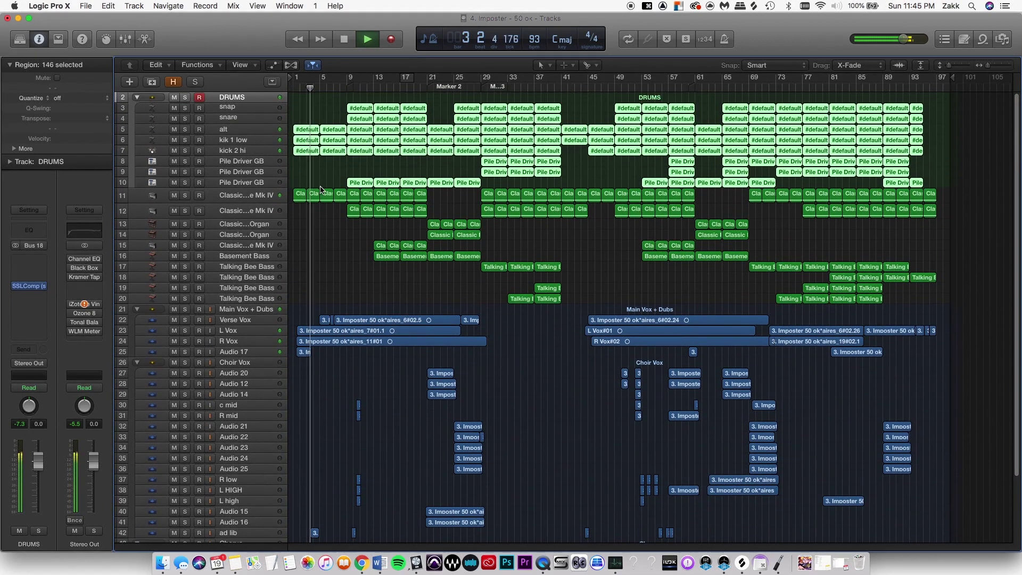
Step: Solo the DRUMS stack and compare its peak levels on the looped section with SSLComp enabled and bypassed
{"action": "left_click", "coordinate": [185, 98]}
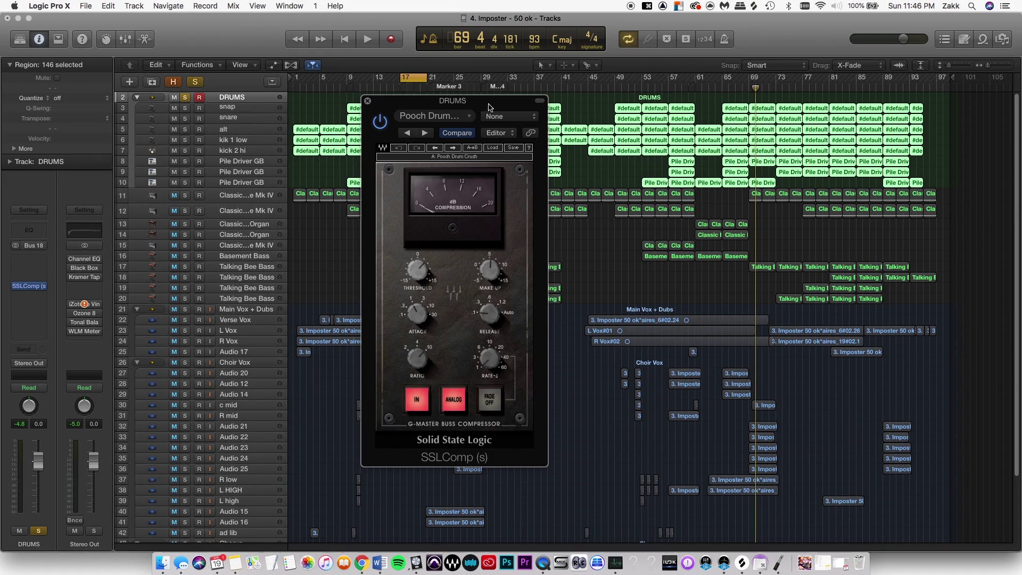
{"action": "key", "text": "space"}
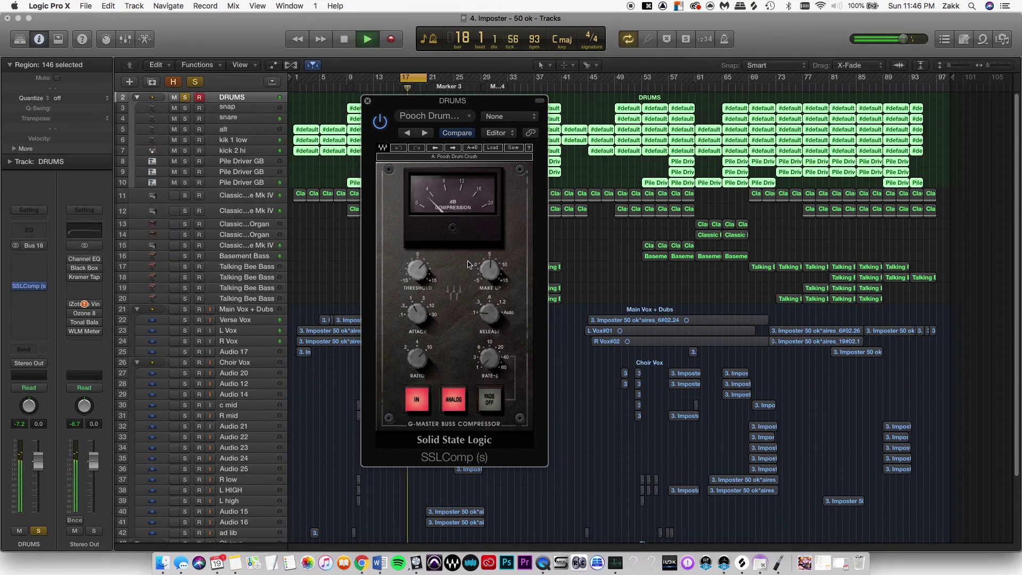
{"action": "left_click", "coordinate": [23, 425]}
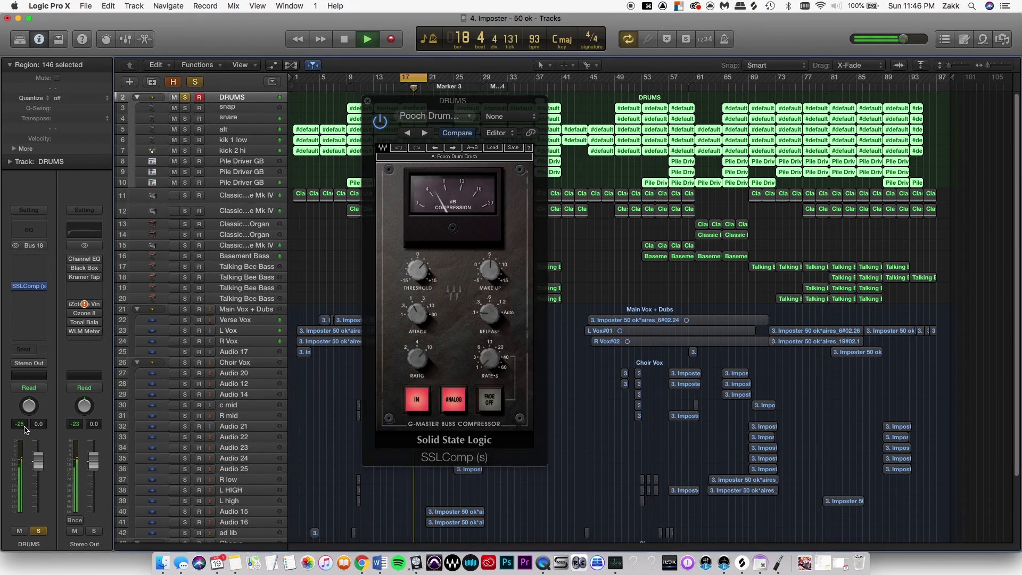
{"action": "left_click", "coordinate": [382, 123]}
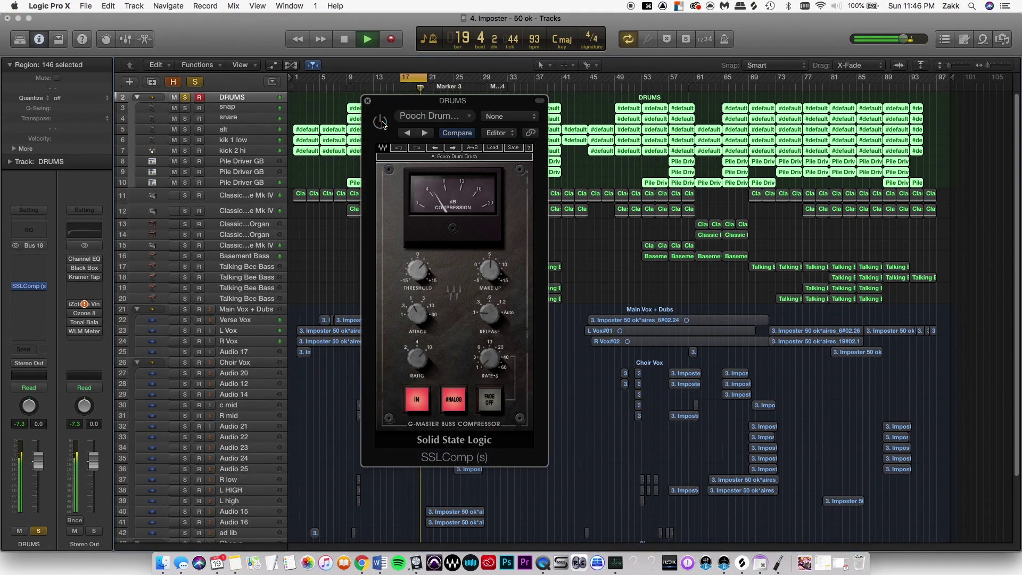
{"action": "left_click", "coordinate": [20, 424]}
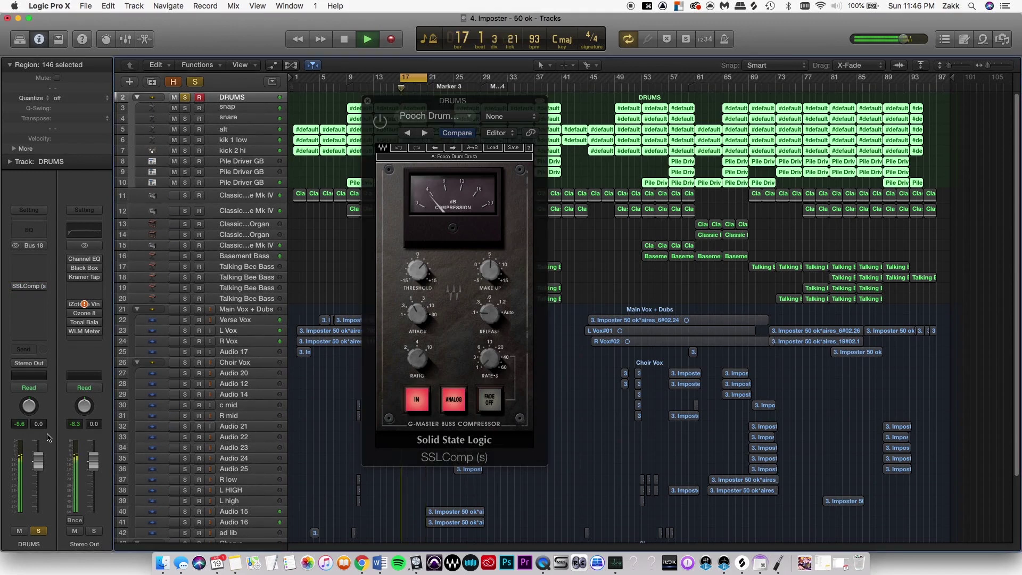
{"action": "left_click", "coordinate": [386, 122]}
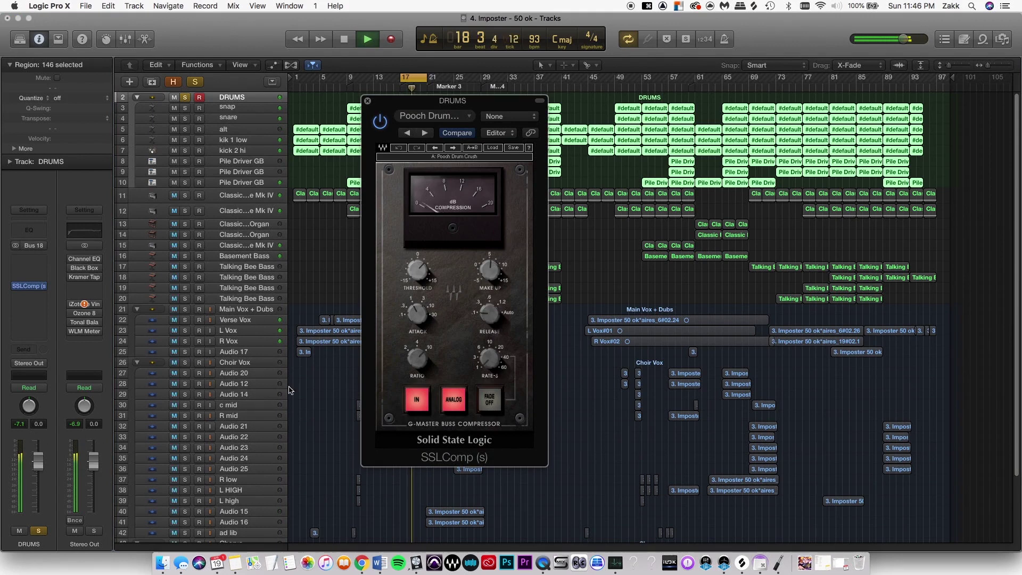
Step: Unsolo DRUMS and toggle the SSLComp bypass to compare compressed and uncompressed drums in the full mix
{"action": "left_click", "coordinate": [186, 98]}
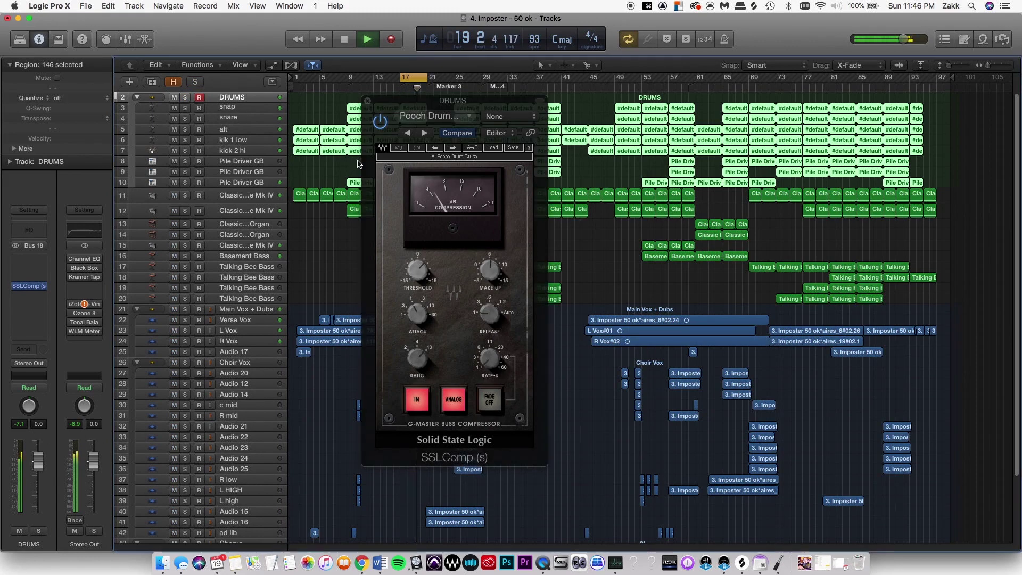
{"action": "left_click", "coordinate": [381, 123]}
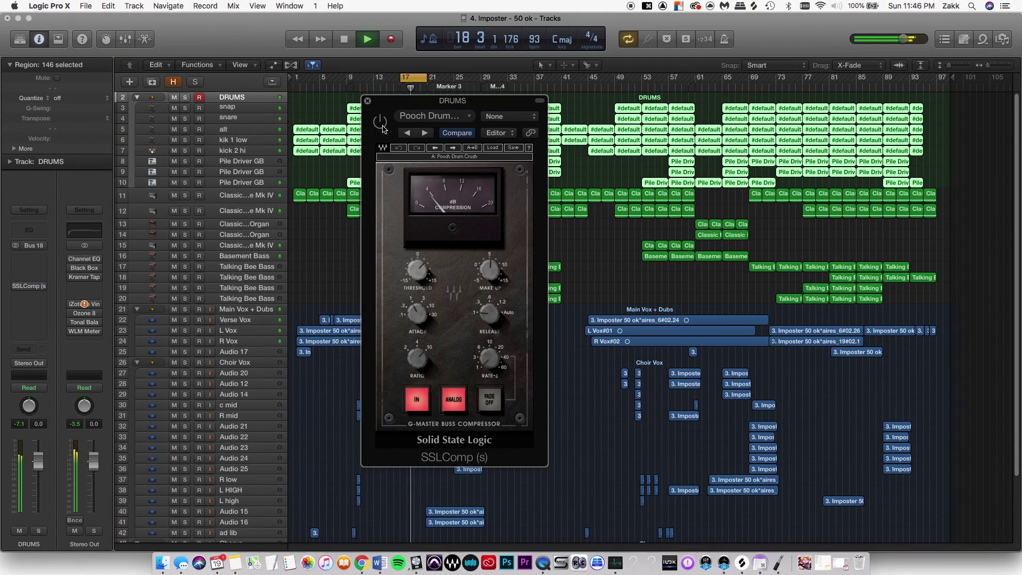
{"action": "left_click", "coordinate": [381, 124]}
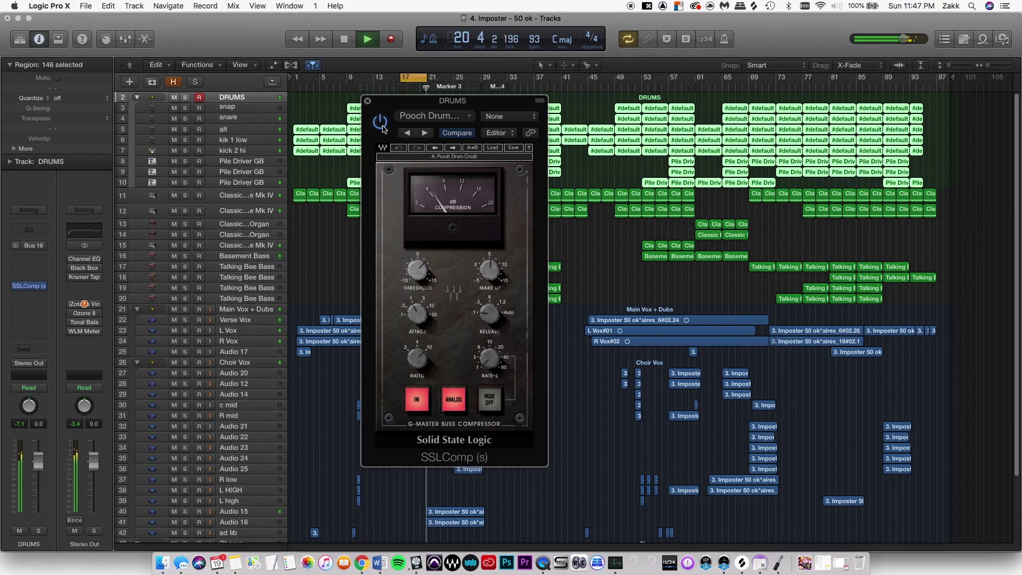
{"action": "left_click", "coordinate": [381, 124]}
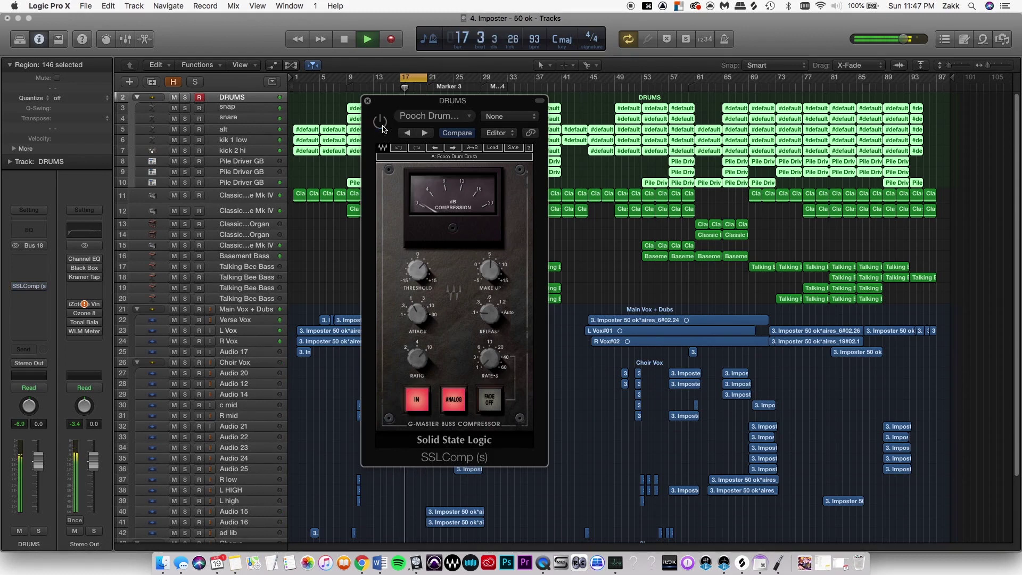
{"action": "left_click", "coordinate": [382, 124]}
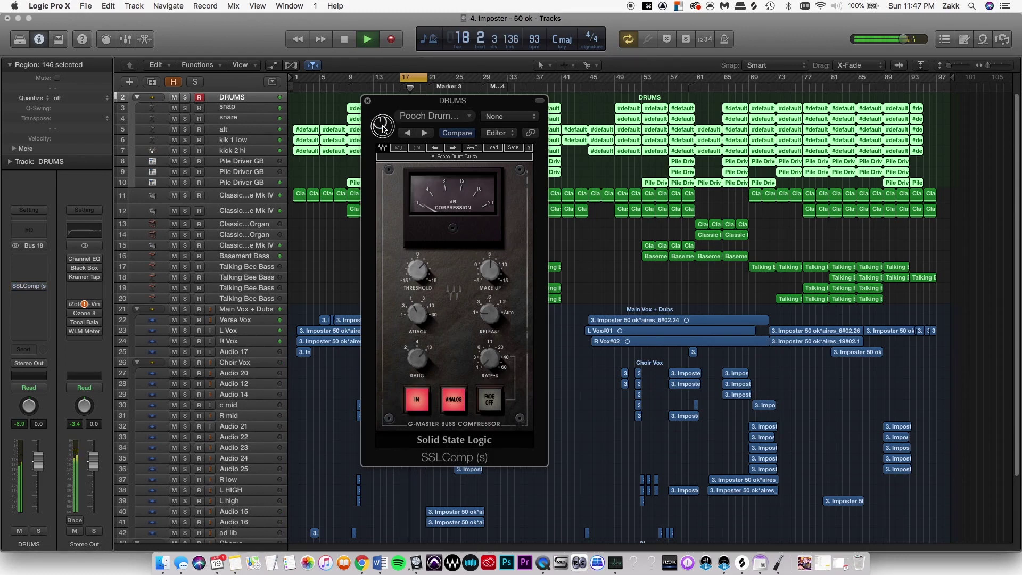